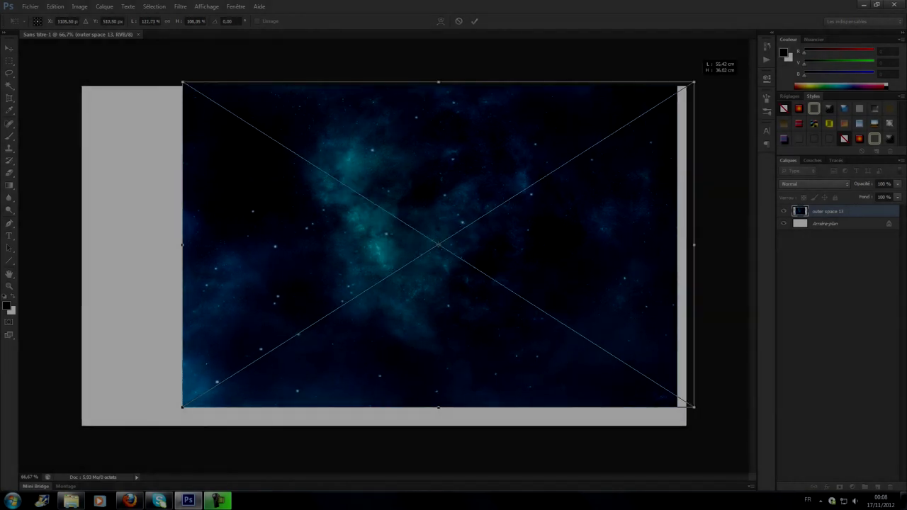
Stretch the placed nebula to cover the whole canvas, commit it and rasterize the layer
left_click_drag(153, 244, 75, 244)
left_click_drag(387, 406, 387, 432)
left_click_drag(415, 269, 415, 283)
left_click_drag(387, 95, 387, 80)
key("e")
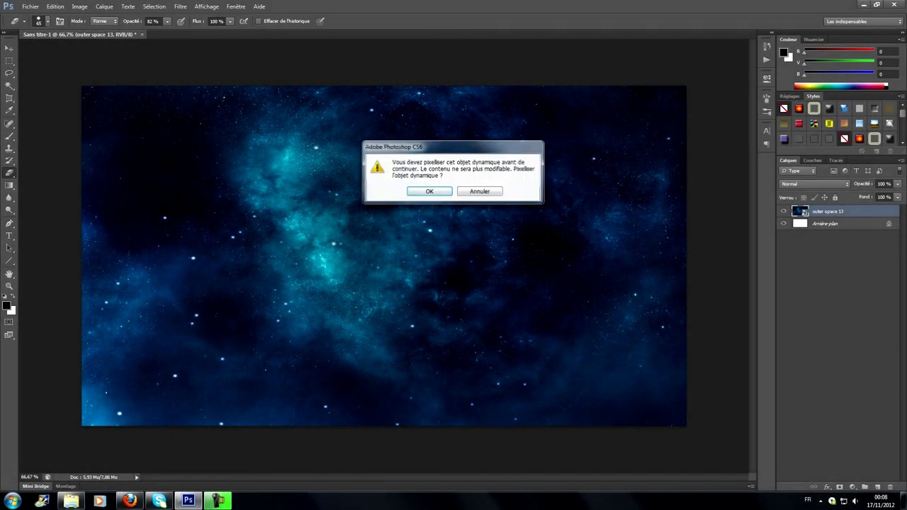
left_click(435, 189)
Apply Hue/Saturation with hue 15 and saturation -30, with lightness lowered
left_click(80, 6)
left_click(241, 79)
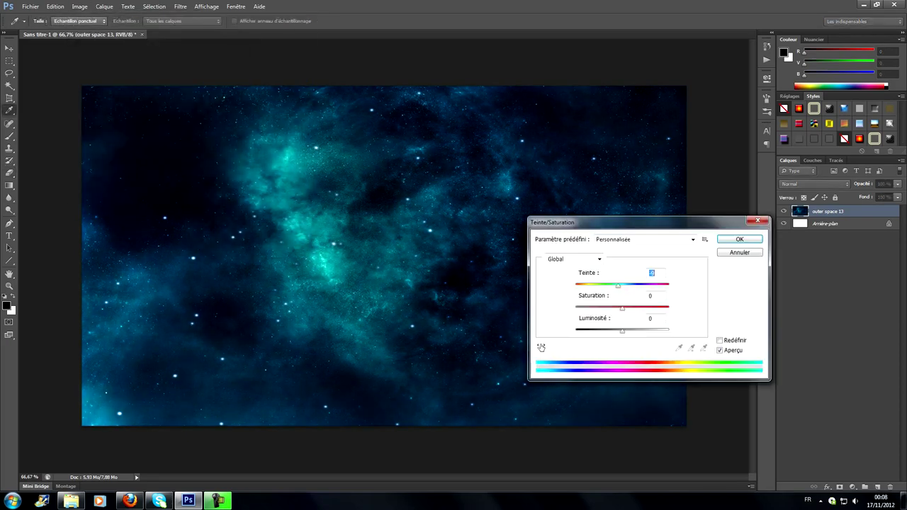
type("-46")
key("shift+Tab")
type("15")
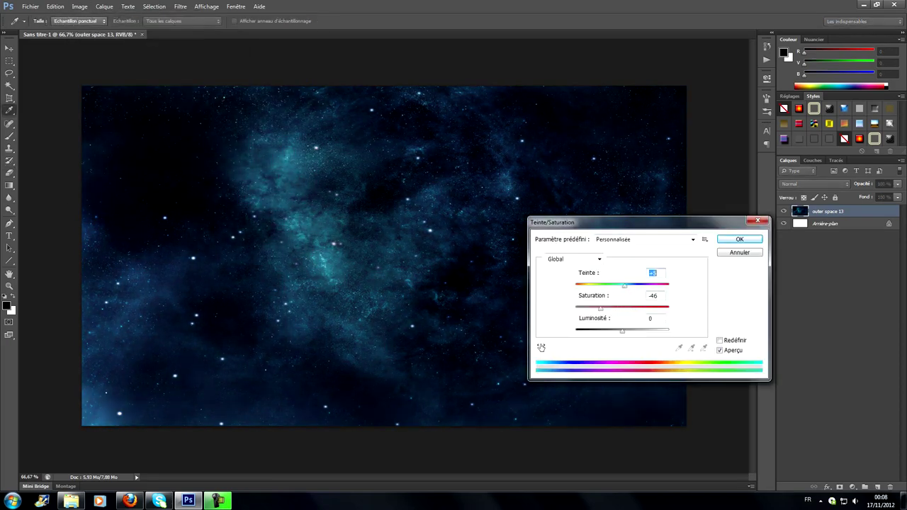
key("Tab")
key("Tab")
type("-30")
key("Tab")
key("Tab")
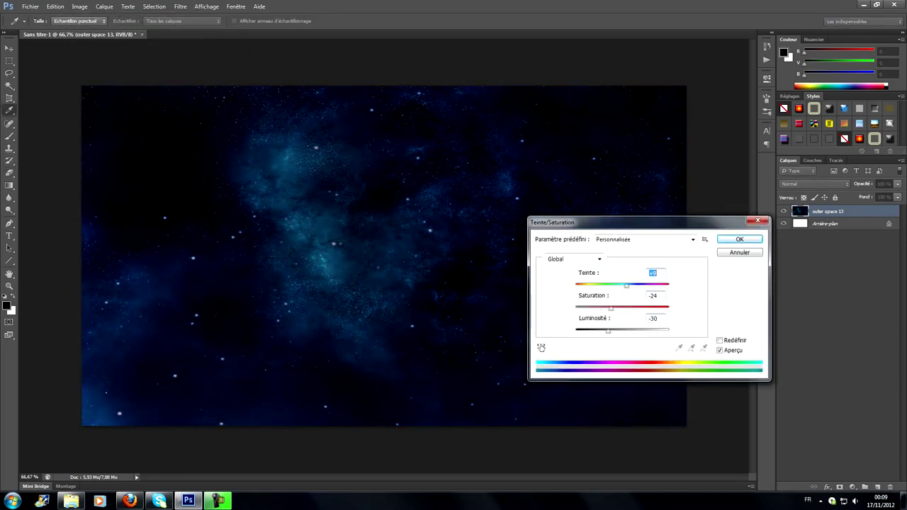
key("Return")
Place the cosmos5_0004 planet image from the STOCKS folder
left_click(31, 7)
left_click(43, 158)
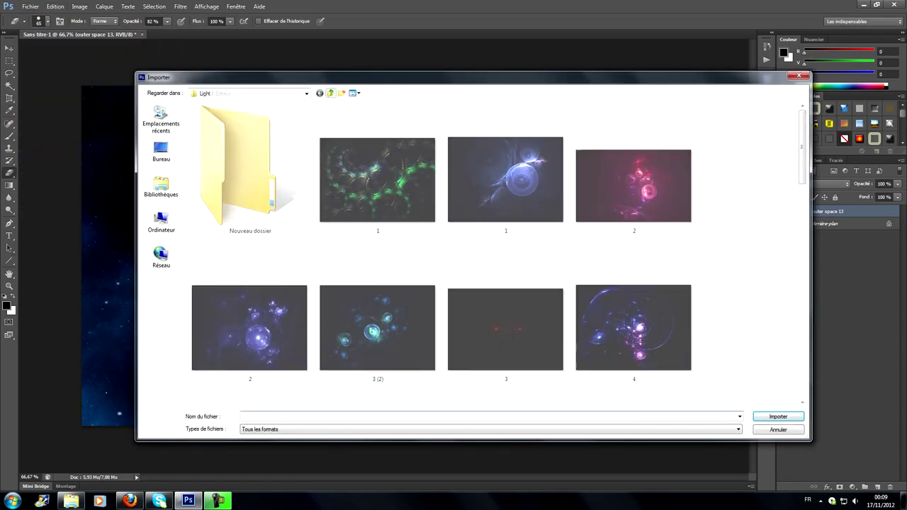
double_click(214, 153)
double_click(237, 162)
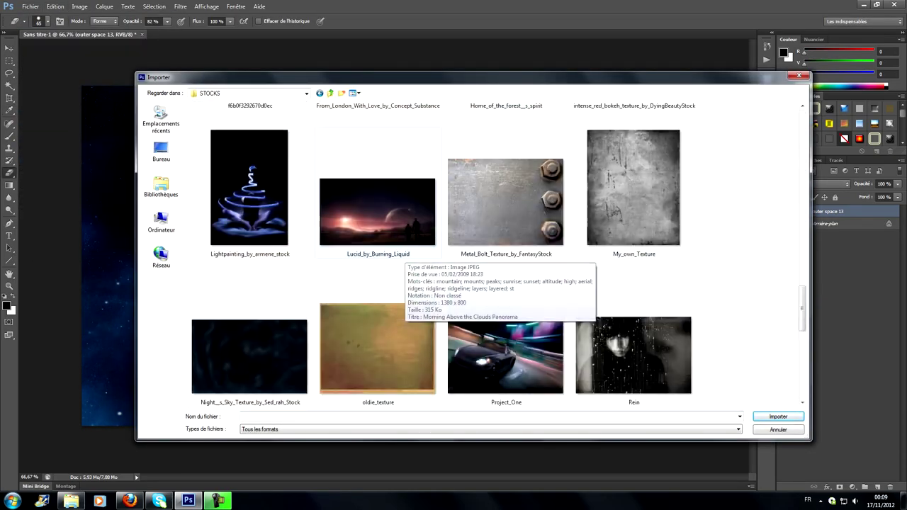
double_click(546, 223)
left_click(633, 191)
key("Return")
Rotate the planet image about -65° and enlarge it over the canvas, then rasterize it
left_click_drag(496, 439, 510, 425)
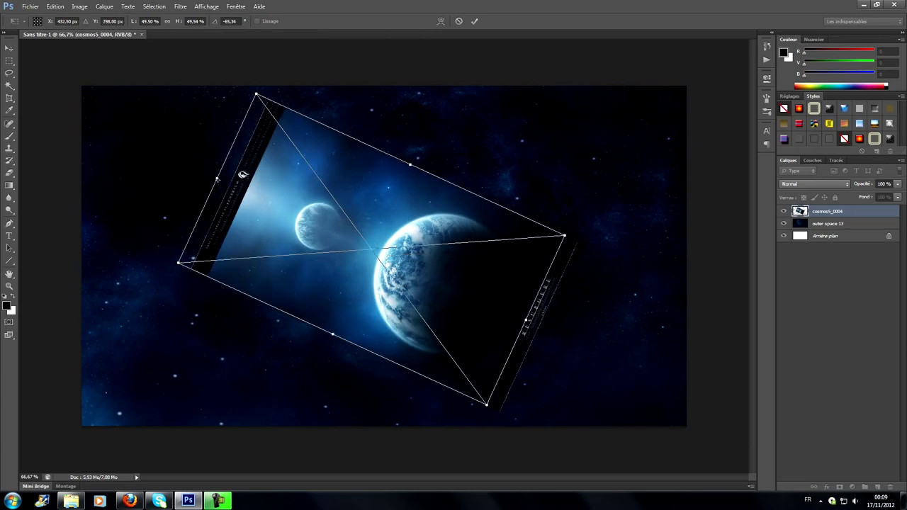
left_click_drag(318, 255, 217, 180)
left_click_drag(443, 174, 570, 171)
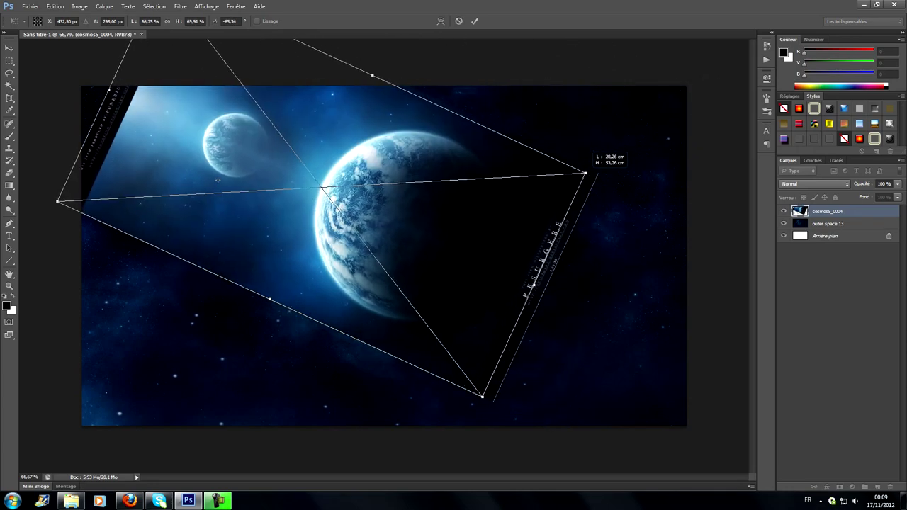
left_click_drag(570, 172, 581, 176)
key("Return")
key("e")
key("Return")
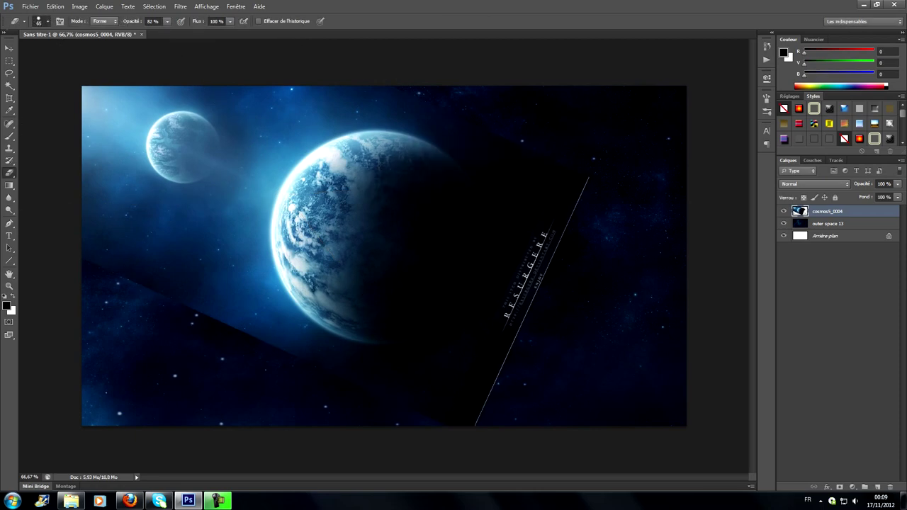
Erase the lower-left dark band edge and the glow above the planet with a soft eraser
left_click(43, 22)
key("Tab")
key("Return")
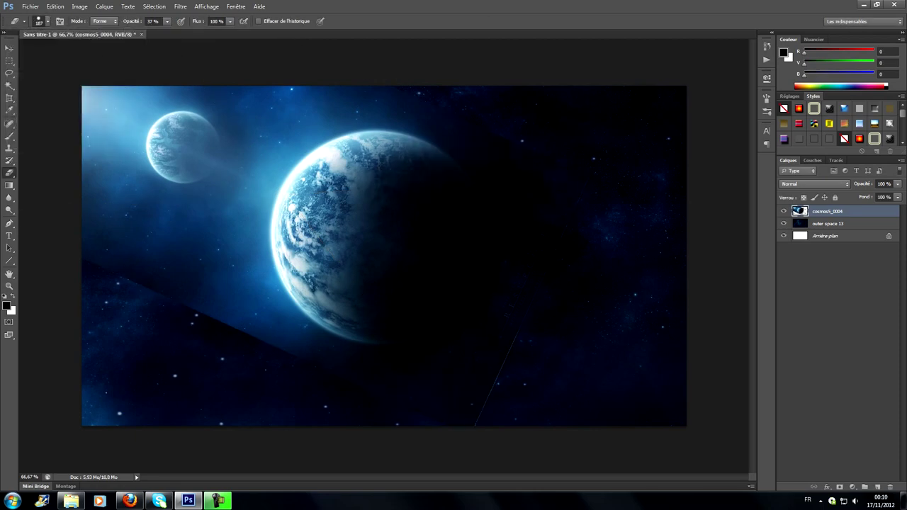
left_click_drag(120, 238, 263, 315)
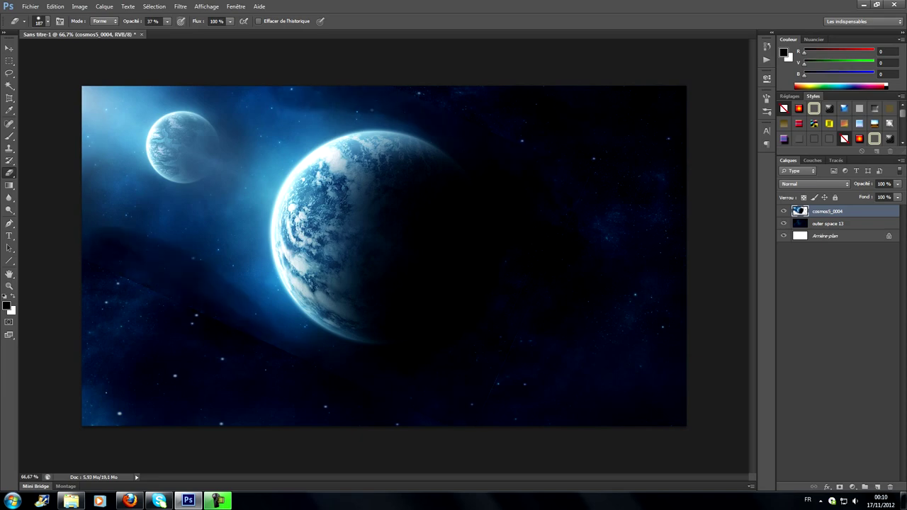
left_click(42, 22)
key("Escape")
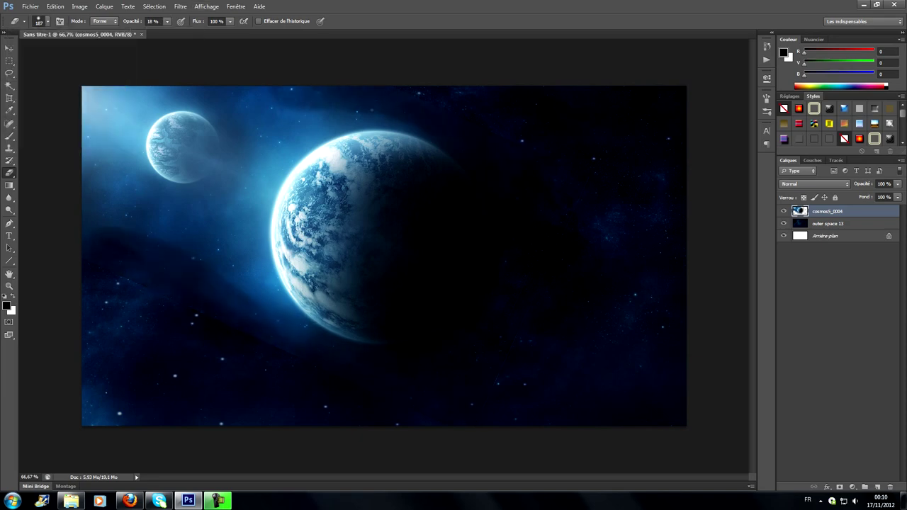
mouse_move(418, 131)
left_mouse_down()
mouse_move(241, 134)
mouse_move(418, 131)
left_mouse_up()
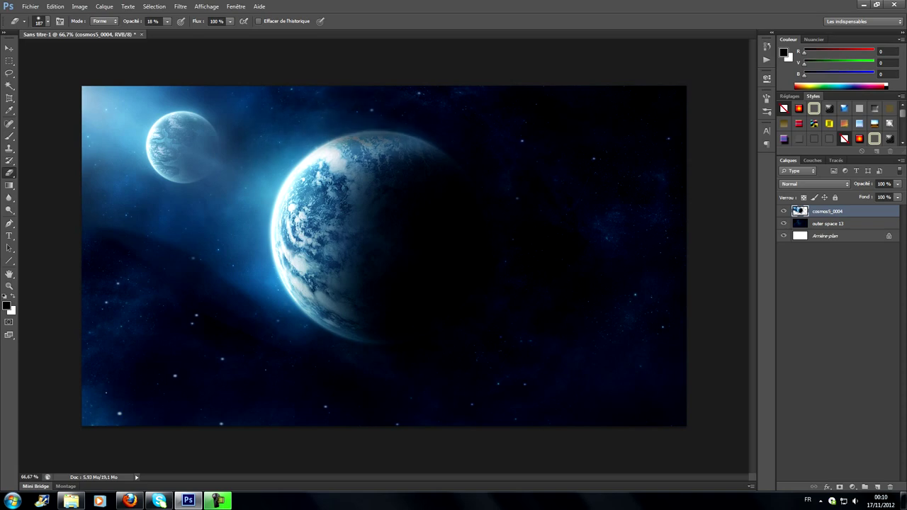
With a 329 px eraser at 5% strength, softly darken the planet's lit left edge
left_click(47, 22)
left_click(47, 21)
left_click(47, 21)
key("Return")
left_click_drag(295, 308, 288, 241)
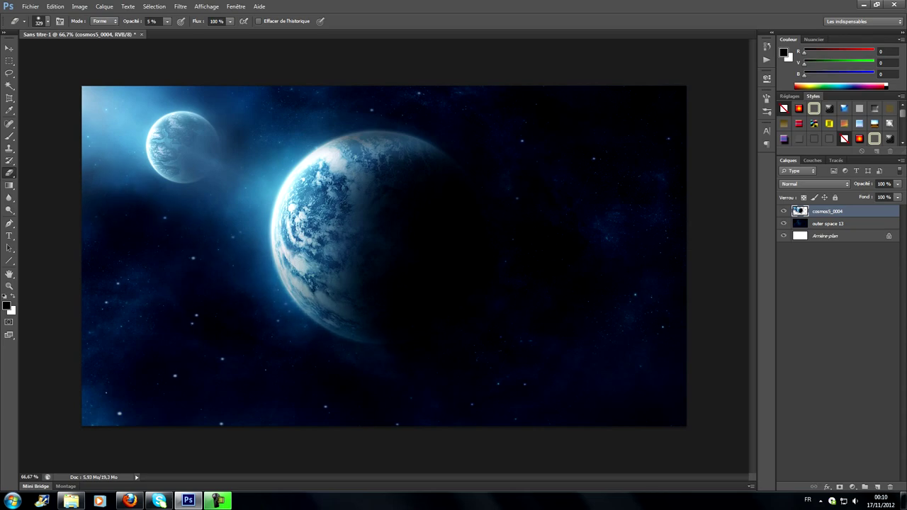
Place cosmos5_0008, shrink it, move it top-right and rotate about -95°
left_click(30, 6)
left_click(49, 160)
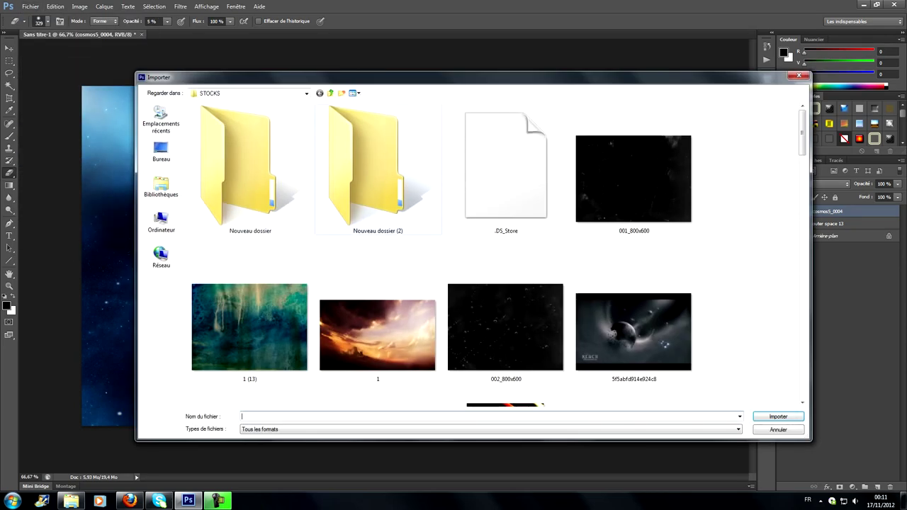
double_click(418, 192)
double_click(417, 193)
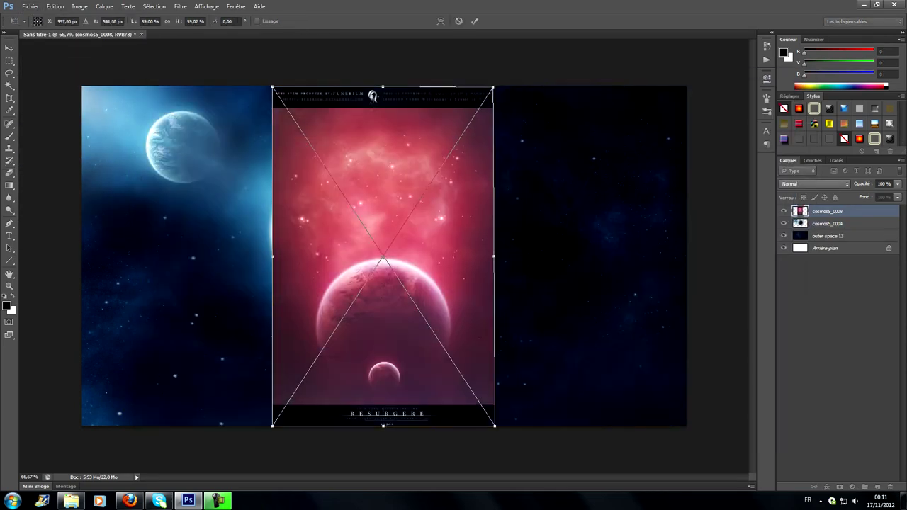
left_click_drag(495, 87, 323, 348)
left_click_drag(297, 387, 620, 131)
mouse_move(674, 170)
left_mouse_down()
mouse_move(587, 120)
mouse_move(693, 121)
left_mouse_up()
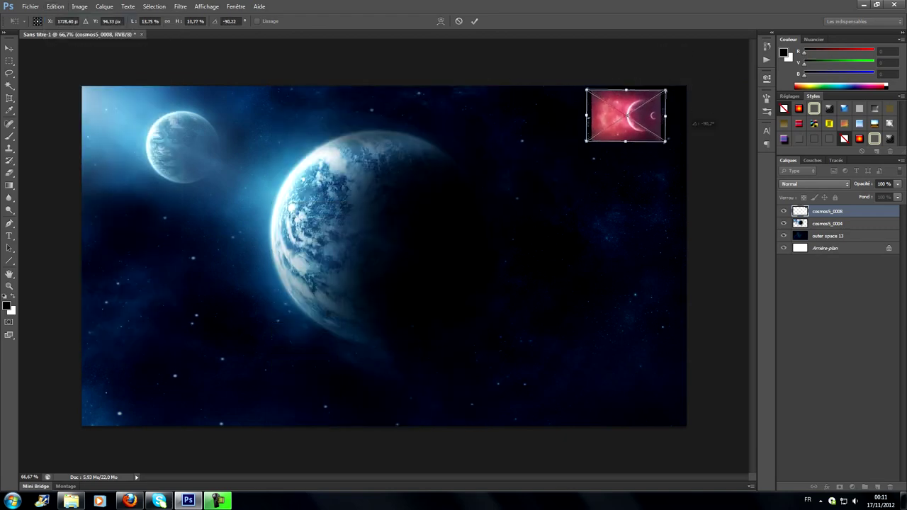
Blend the pink planet in Superposition, rasterize it and erase it to a faint crescent
left_click(814, 183)
left_click(801, 300)
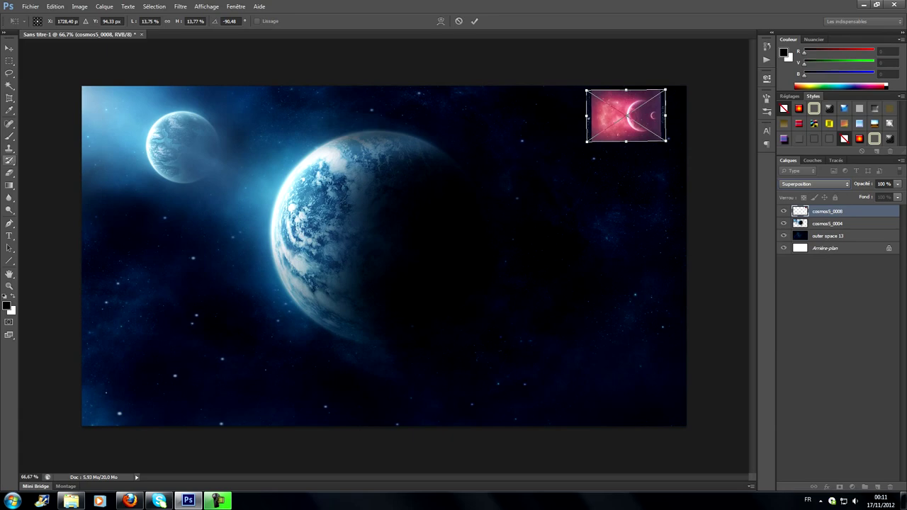
key("e")
key("Return")
key("Return")
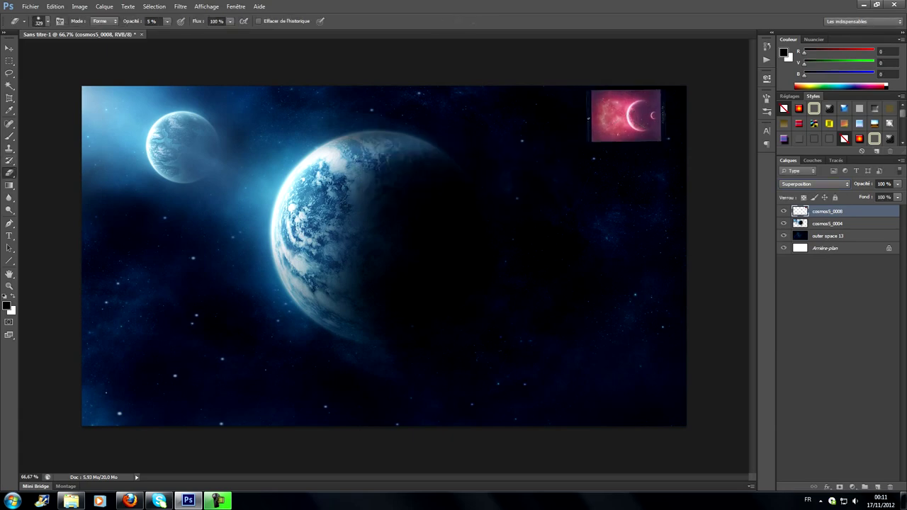
mouse_move(591, 99)
left_mouse_down()
mouse_move(616, 139)
mouse_move(659, 99)
mouse_move(599, 128)
mouse_move(655, 106)
left_mouse_up()
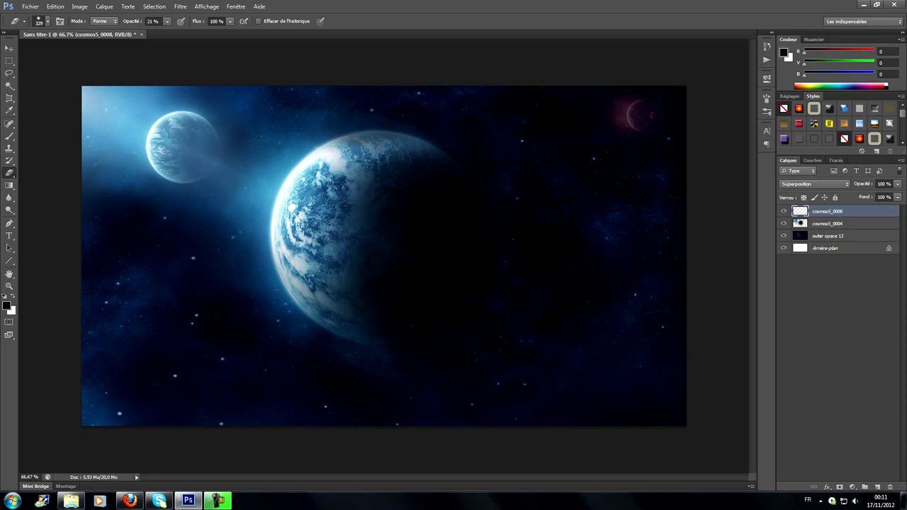
Place flare 25 from O-Flares, rotated toward the top-left and enlarged to about 129%
left_click(31, 6)
left_click(60, 156)
left_click(330, 93)
double_click(202, 118)
double_click(203, 170)
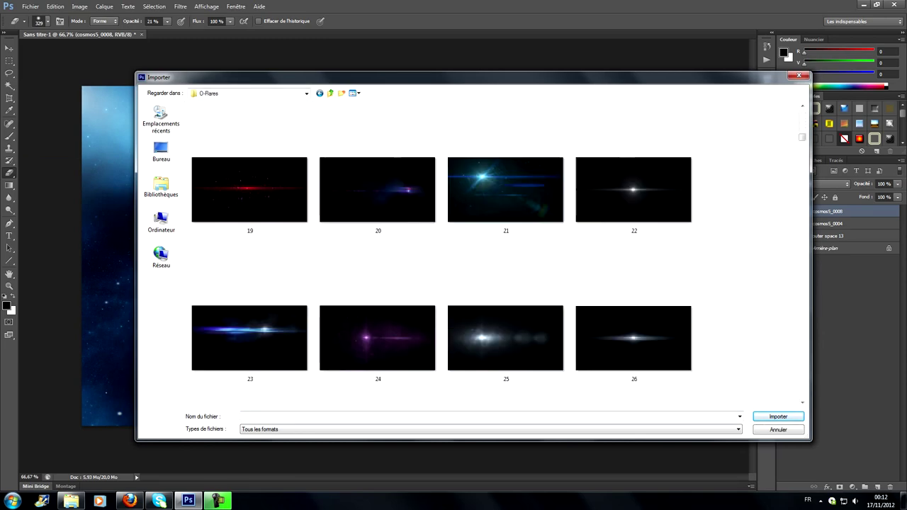
double_click(505, 338)
left_click_drag(384, 255, 287, 126)
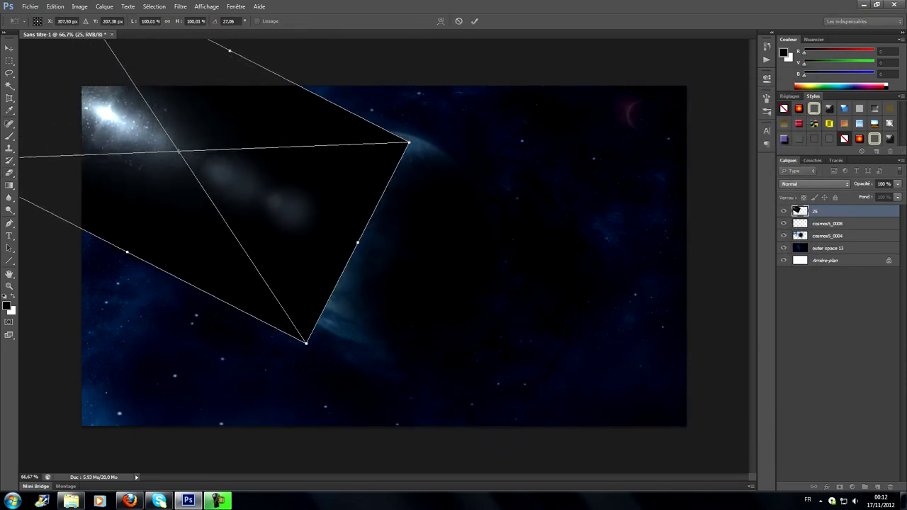
left_click_drag(409, 141, 497, 128)
Blend the flare in Superposition, rasterize it, and erase it over the planet's bright edge
left_click(814, 183)
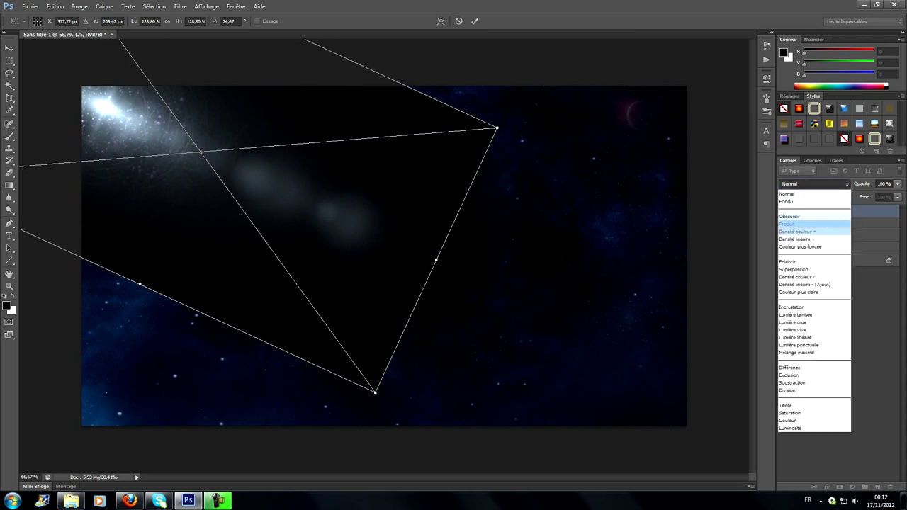
left_click(793, 270)
key("e")
key("Return")
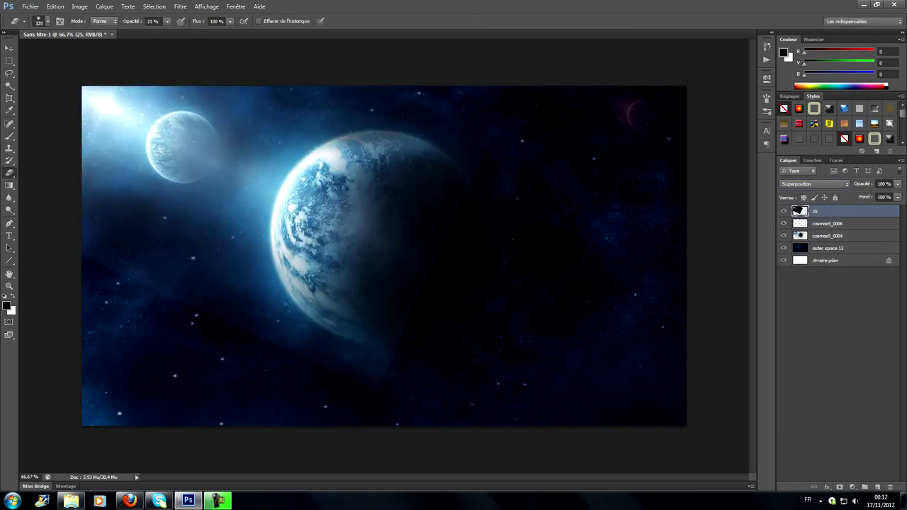
left_click(43, 21)
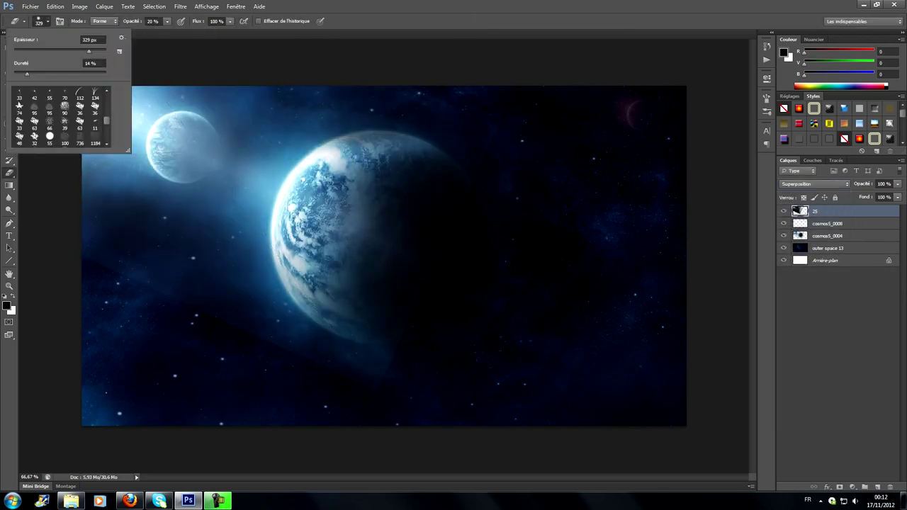
key("Return")
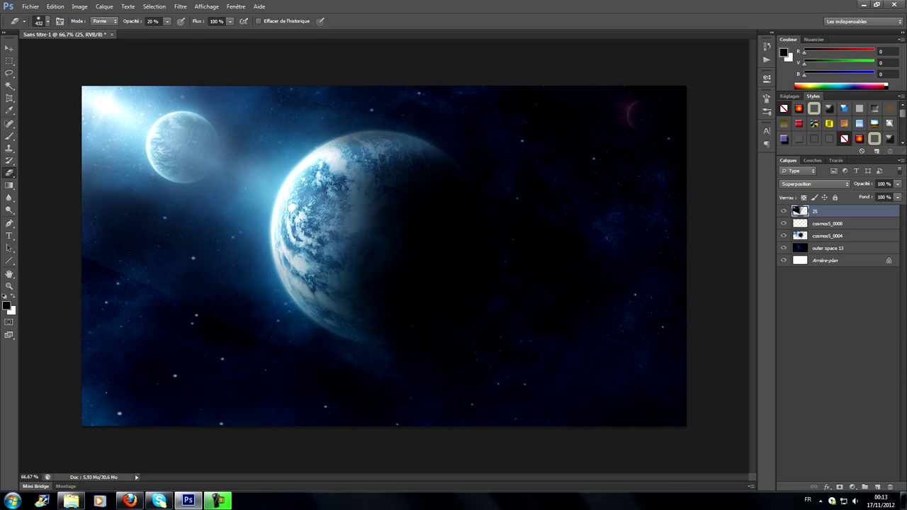
left_click(333, 207)
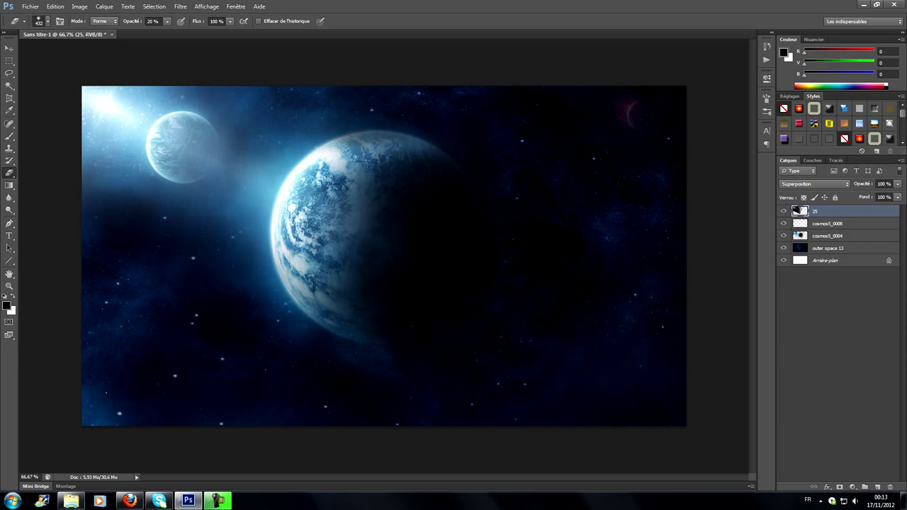
left_click(31, 7)
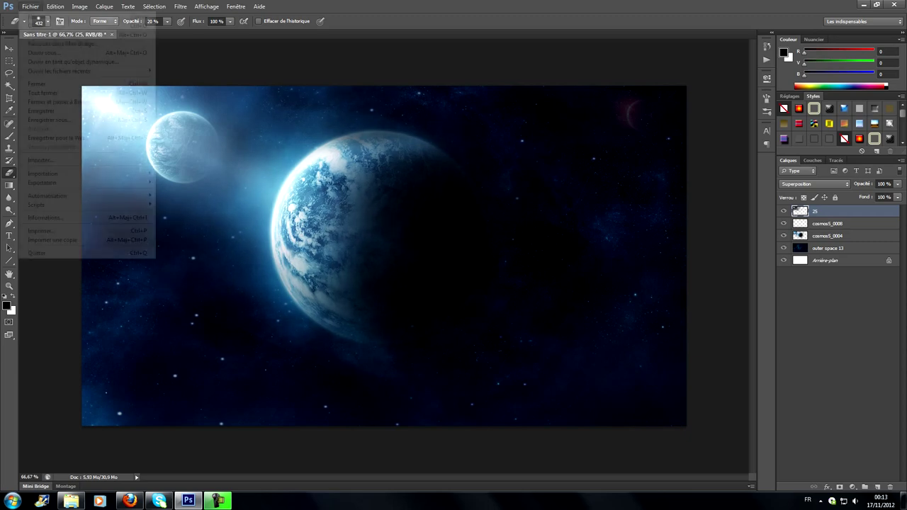
Shrink the ring station and position it over the planet
left_click(42, 27)
key("Escape")
mouse_move(685, 86)
left_mouse_down()
mouse_move(367, 263)
mouse_move(469, 193)
mouse_move(458, 198)
left_mouse_up()
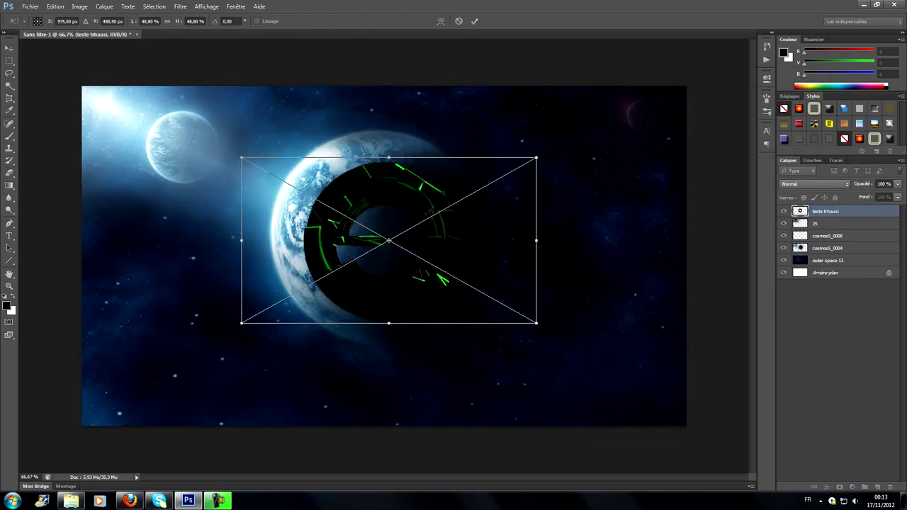
left_click_drag(532, 158, 521, 165)
left_click_drag(447, 186, 437, 190)
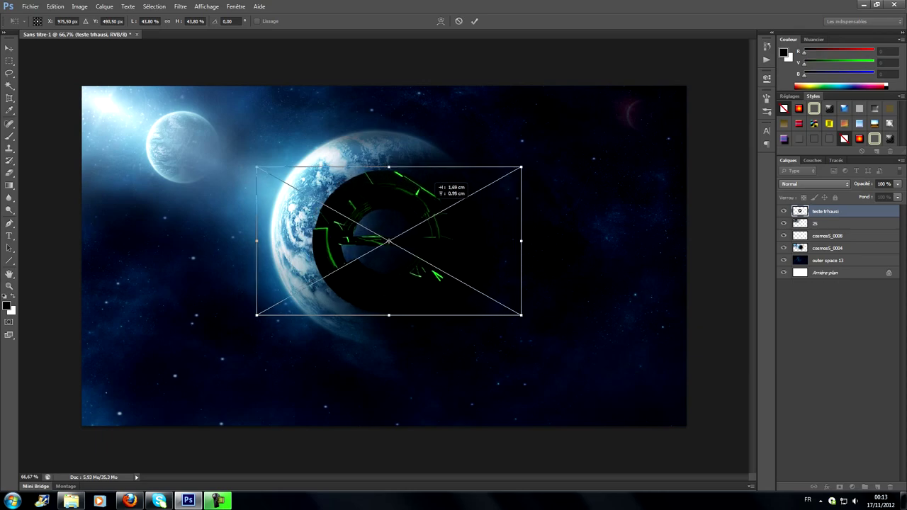
key("Return")
key("e")
Place the celulose ring at about 45% size, centred on the first ring, at 75% opacity
left_click(30, 7)
left_click(42, 128)
left_click_drag(684, 87, 361, 265)
left_click_drag(227, 340, 396, 225)
left_click_drag(533, 155, 525, 165)
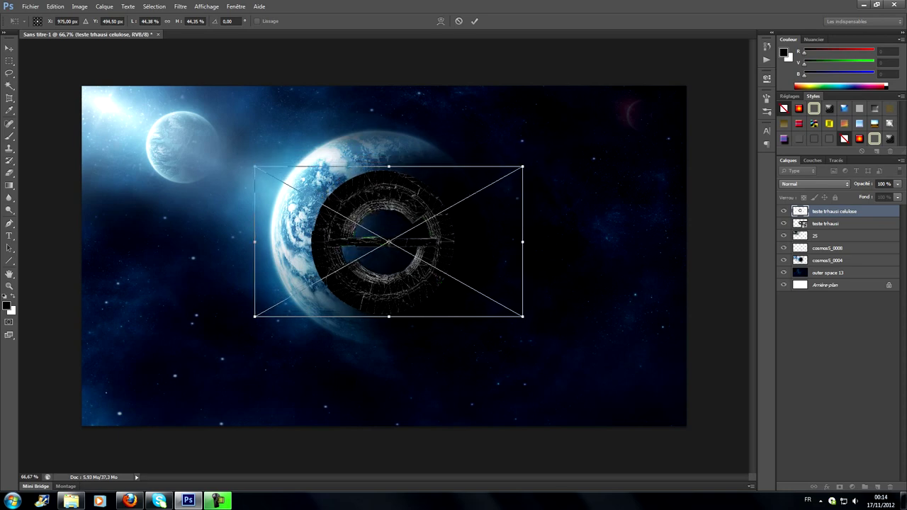
key("Return")
key("e")
left_click_drag(897, 184, 885, 195)
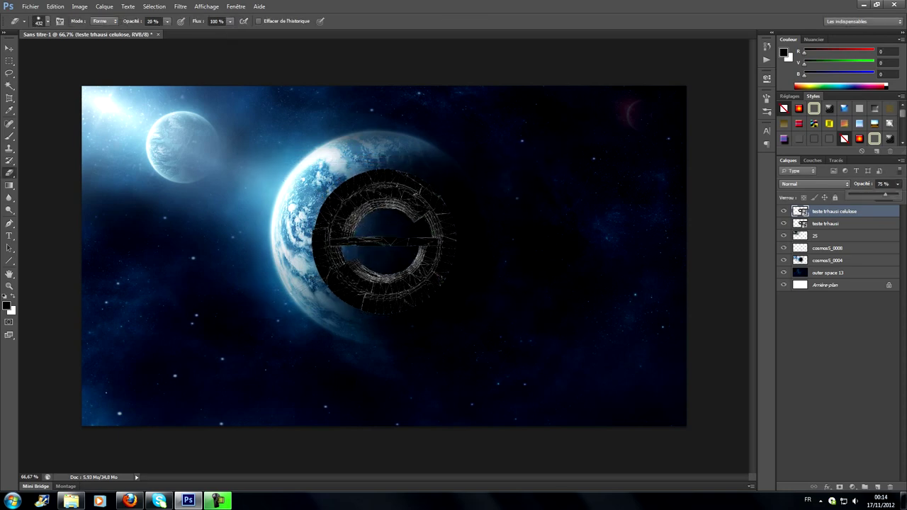
Duplicate the teste trhausi ring layer and enlarge the copy to about 54%
left_click(826, 223)
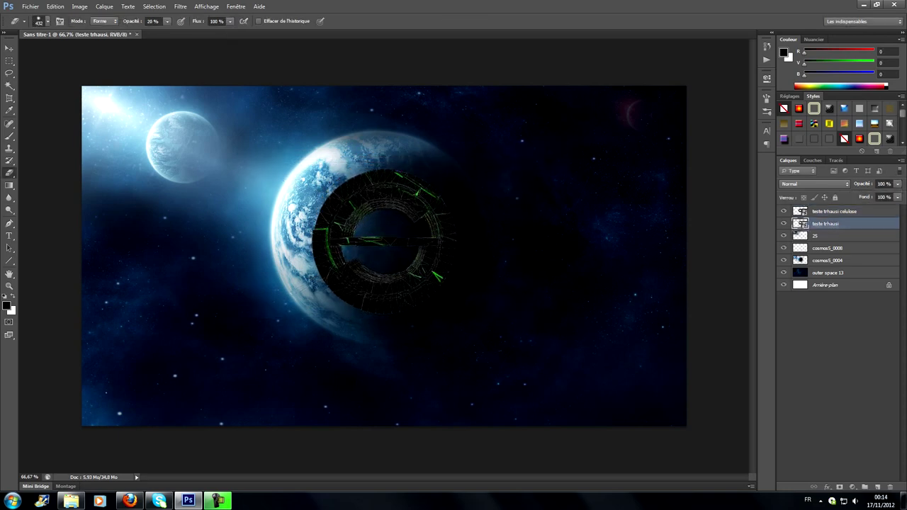
key("ctrl+j")
left_click(55, 6)
left_click(92, 180)
left_click_drag(522, 167, 522, 138)
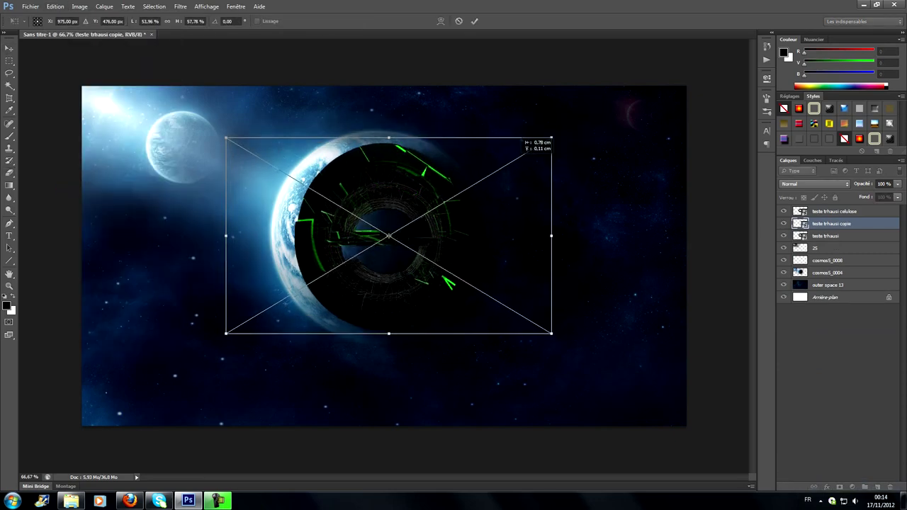
left_click_drag(350, 185, 350, 195)
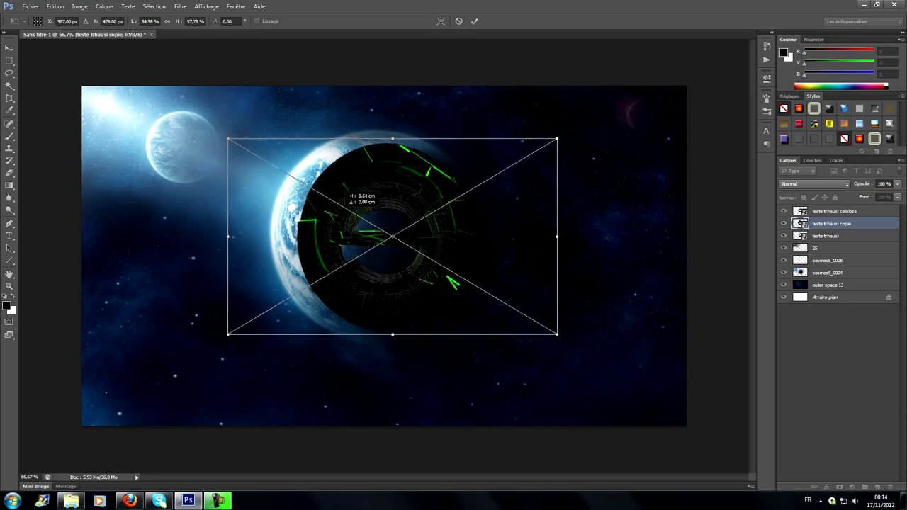
key("Return")
Place flare image 3 on top of the composite
left_click(834, 211)
left_click(31, 6)
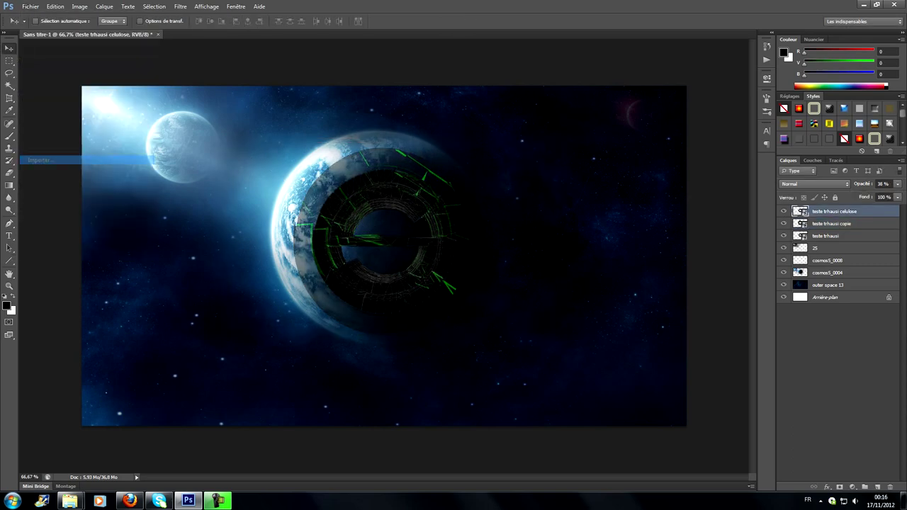
left_click(42, 160)
double_click(377, 337)
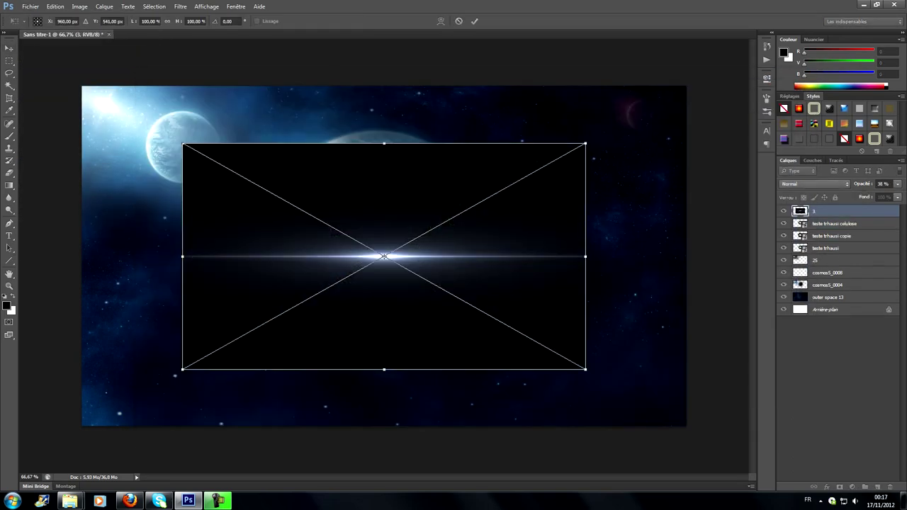
Set flare 3 to Superposition, shrink it to about 58% and move it over the planet
left_click(815, 183)
left_click(815, 269)
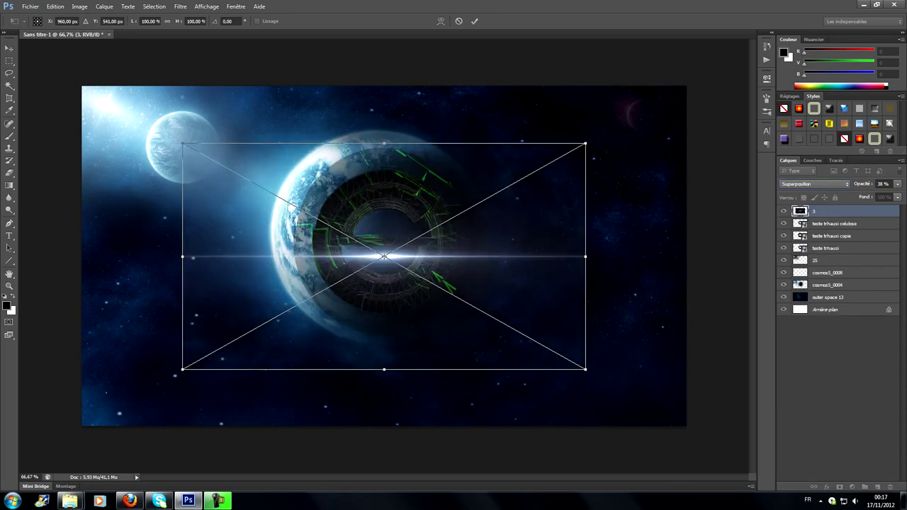
left_click_drag(585, 144, 394, 239)
left_click_drag(345, 265, 389, 157)
Warp the flare into a curved arc along the planet's left rim
right_click(385, 196)
left_click(425, 277)
left_click_drag(227, 258, 253, 283)
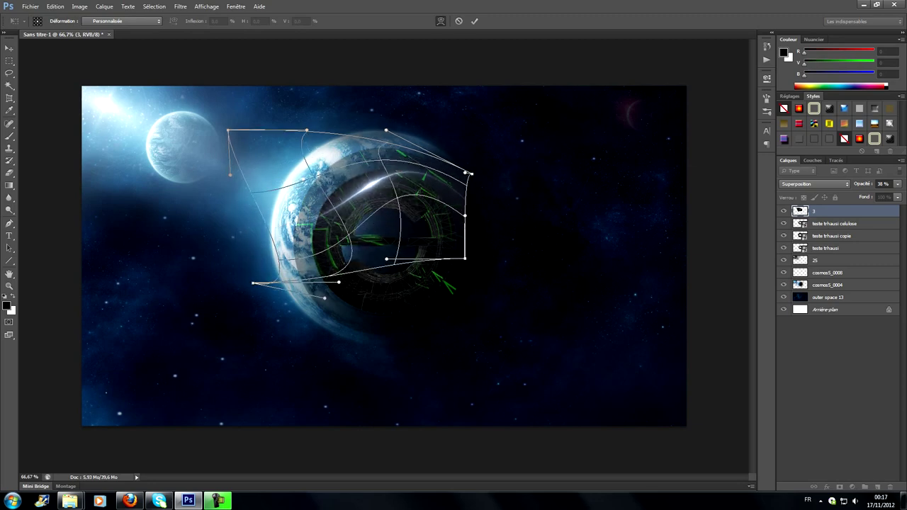
left_click_drag(324, 298, 391, 338)
left_click_drag(231, 175, 236, 275)
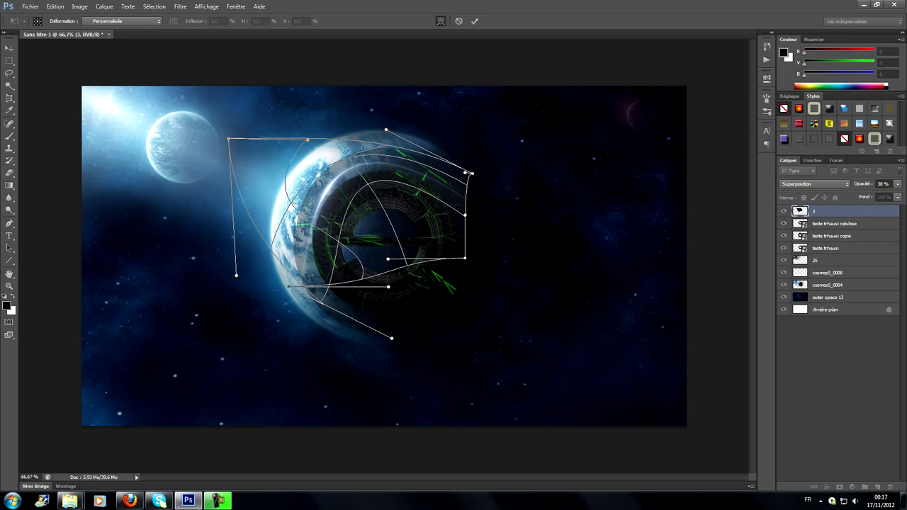
left_click_drag(465, 214, 475, 235)
left_click_drag(391, 338, 400, 345)
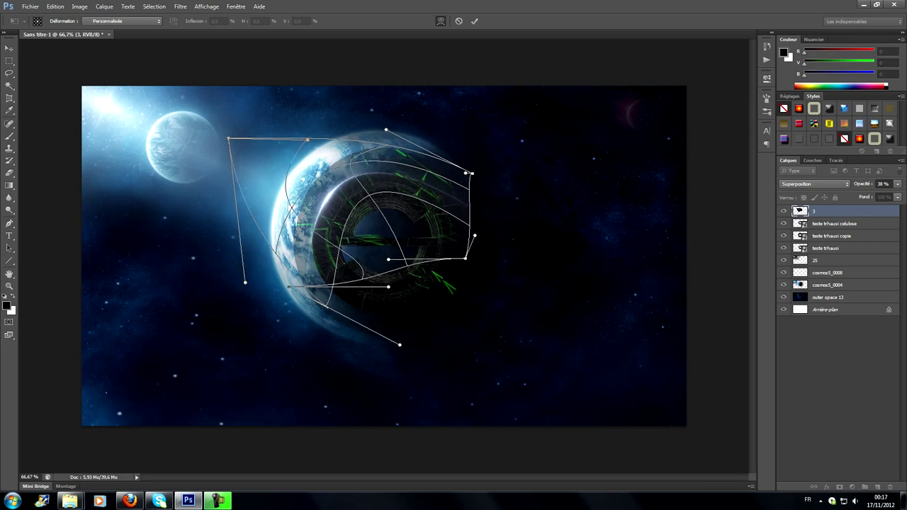
left_click_drag(475, 235, 480, 232)
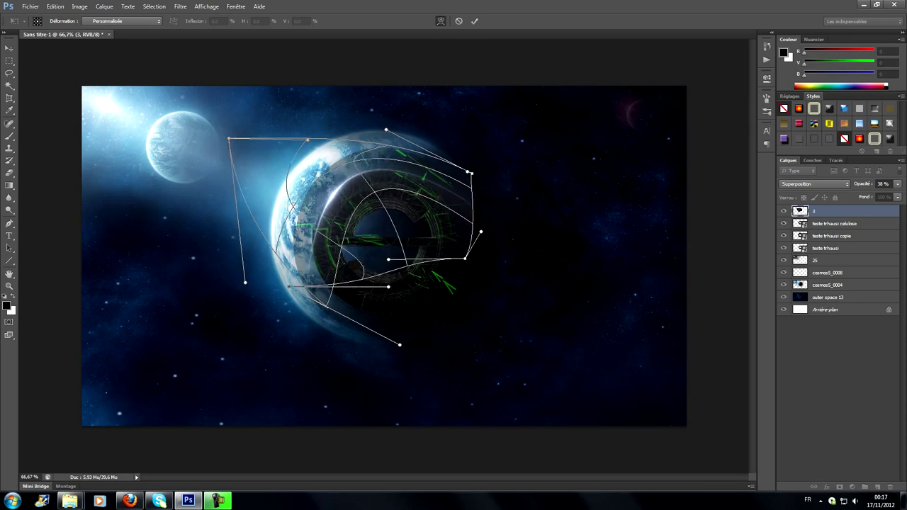
left_click_drag(400, 344, 425, 303)
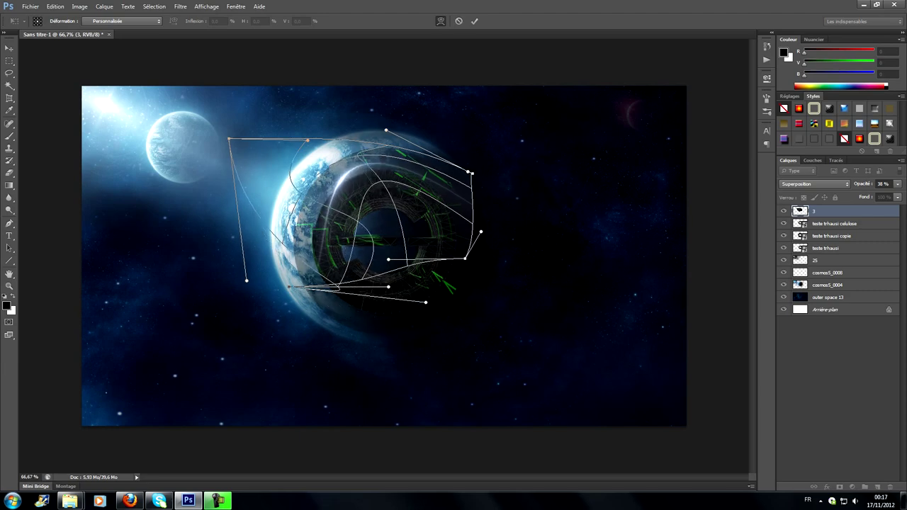
left_click_drag(471, 172, 474, 173)
key("Return")
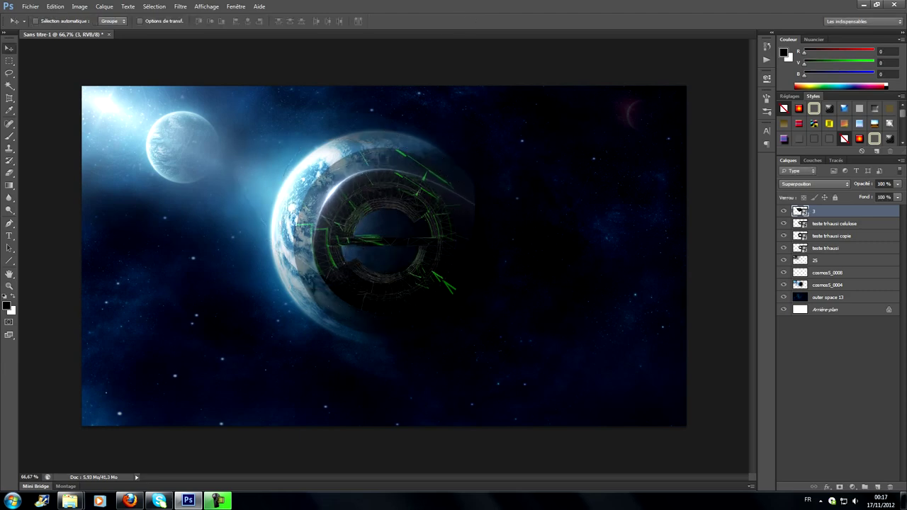
Rasterize the warped flare, then place flare image 9 into the composite
key("e")
key("Return")
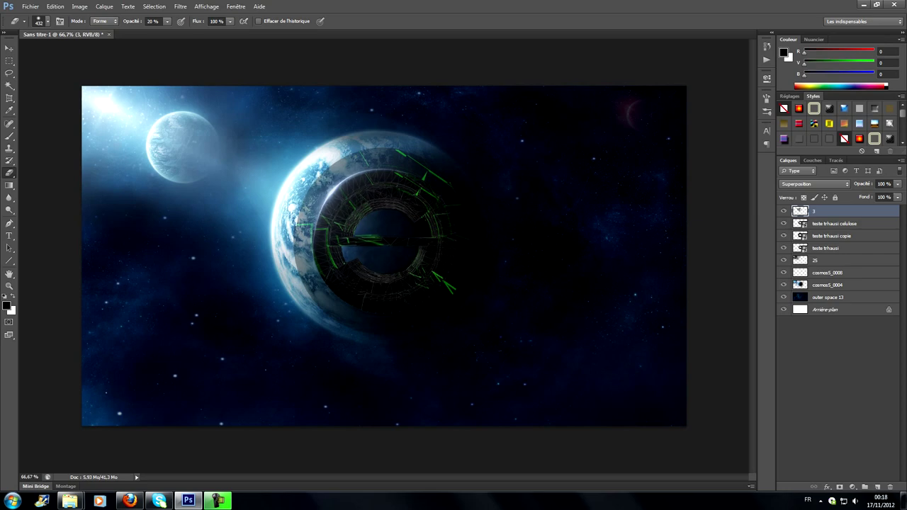
left_click(29, 6)
left_click(57, 172)
left_click(378, 345)
scroll(439, 248, "down", 2)
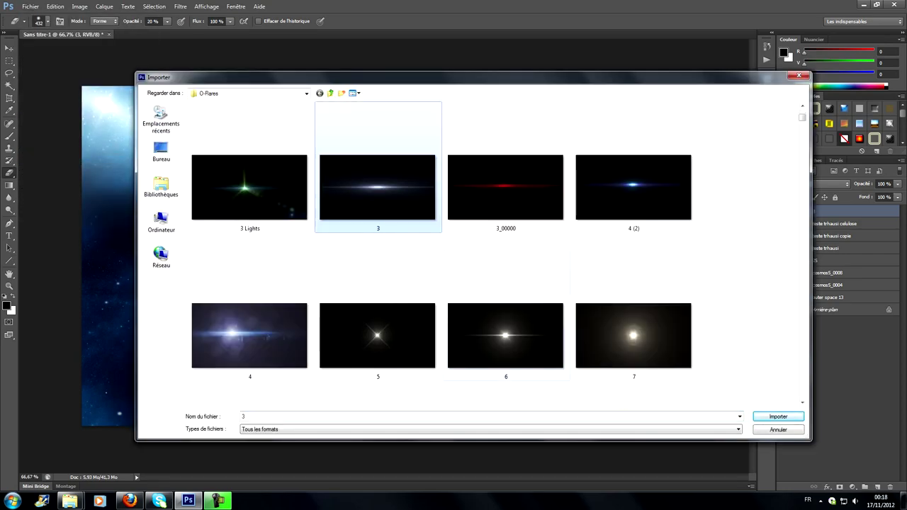
scroll(673, 341, "down", 2)
key("Return")
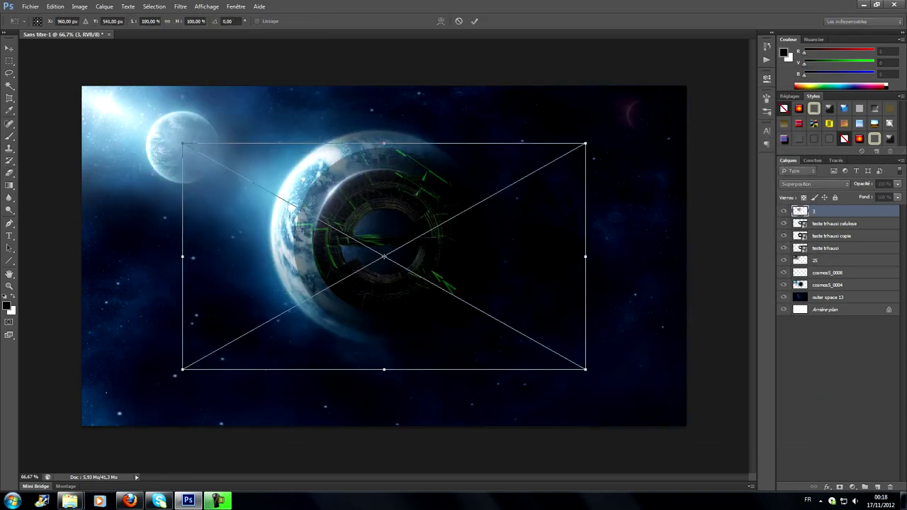
Blend flare 9 in Superposition, shrink it to about 73% over the planet's upper-left edge
left_click_drag(420, 201, 360, 173)
left_click(814, 184)
left_click(814, 273)
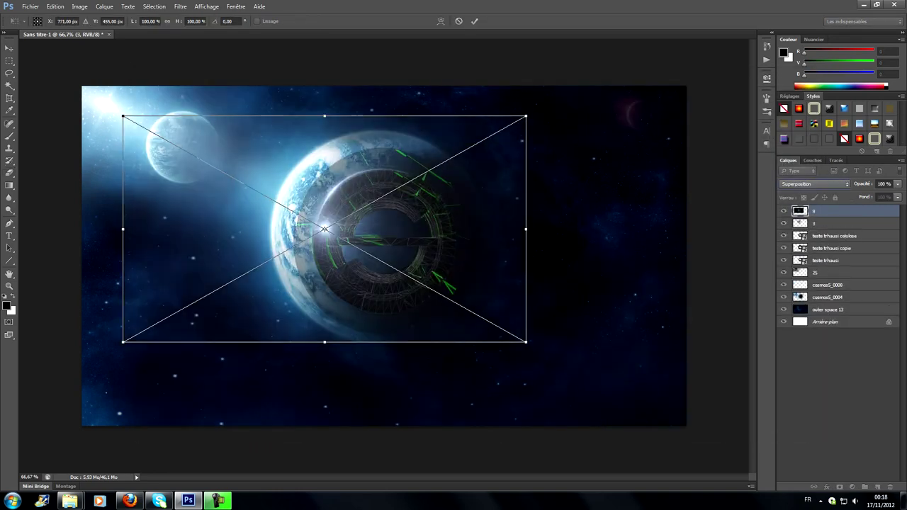
left_click_drag(526, 115, 421, 172)
left_click_drag(320, 227, 369, 176)
key("e")
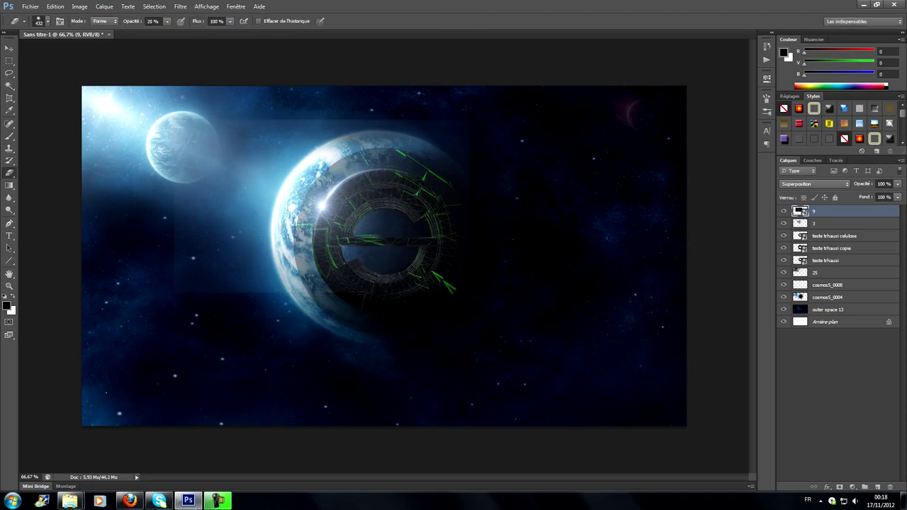
key("Return")
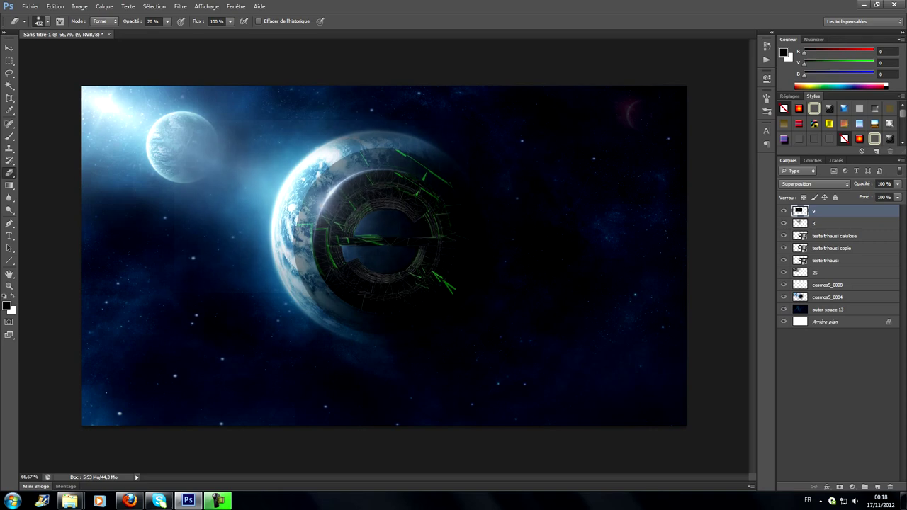
left_click(31, 7)
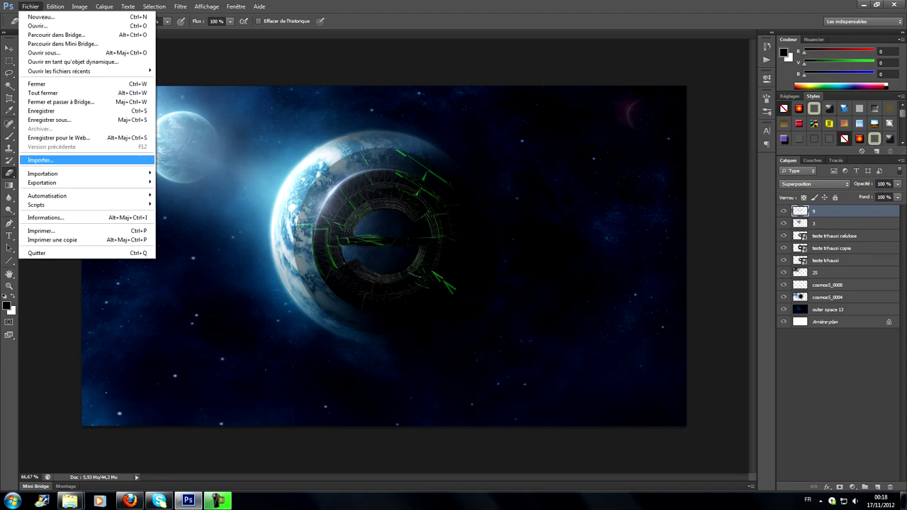
Place the dark starfield image from the Light folder into the composite
left_click(42, 160)
left_click(330, 93)
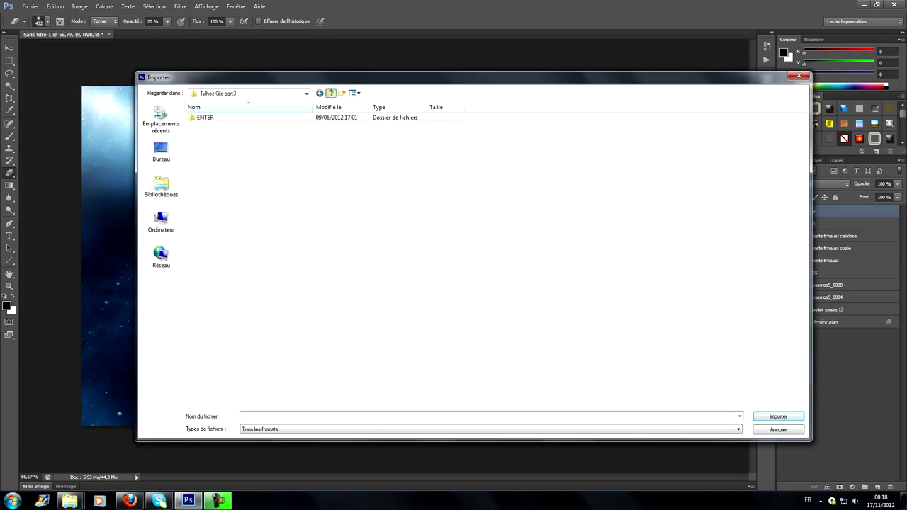
double_click(203, 116)
double_click(492, 323)
key("BackSpace")
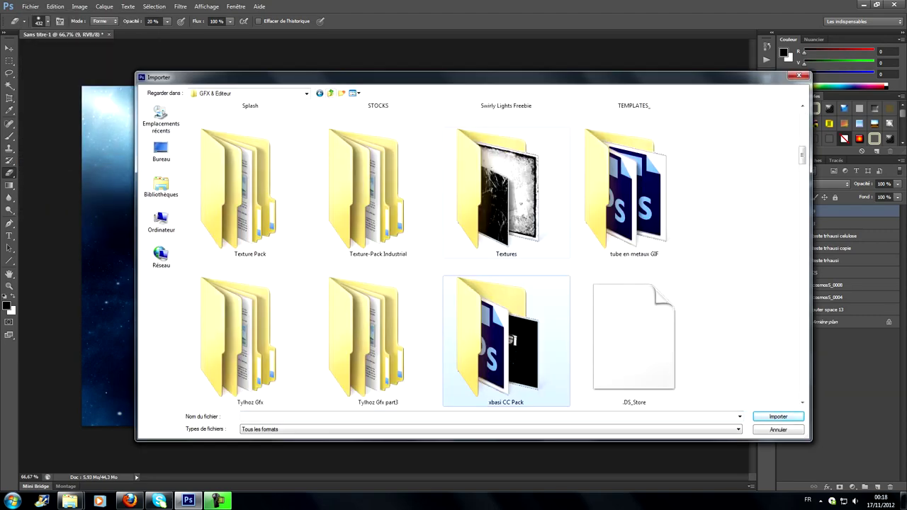
scroll(468, 248, "up", 5)
double_click(364, 178)
scroll(440, 255, "down", 3)
scroll(440, 255, "down", 3)
double_click(505, 255)
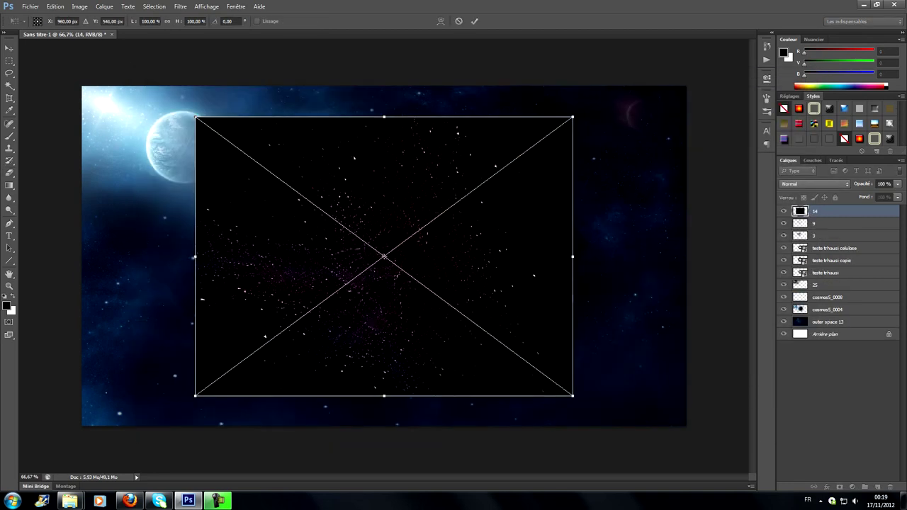
Enlarge and stretch the starfield over the canvas, blended in Superposition mode
left_click_drag(573, 117, 622, 81)
left_click_drag(553, 149, 526, 148)
left_click_drag(593, 82, 632, 82)
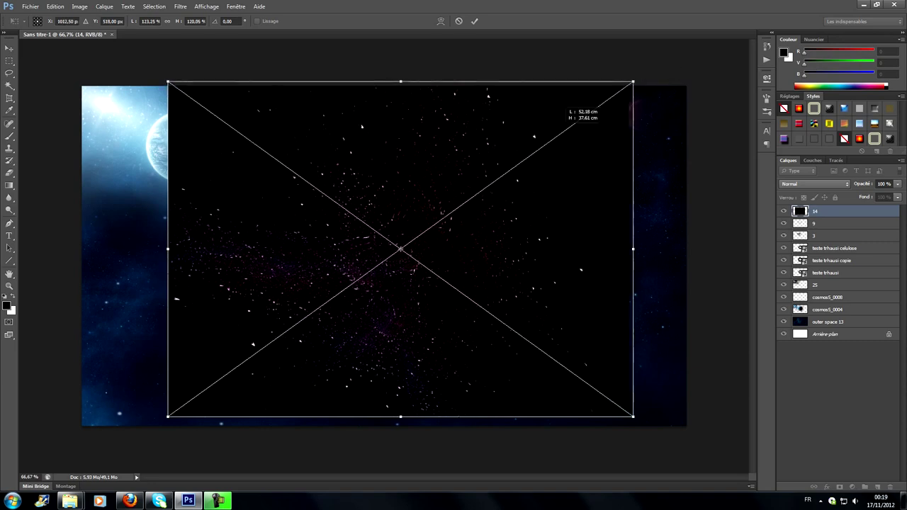
left_click_drag(566, 124, 560, 127)
left_click(815, 183)
left_click(808, 265)
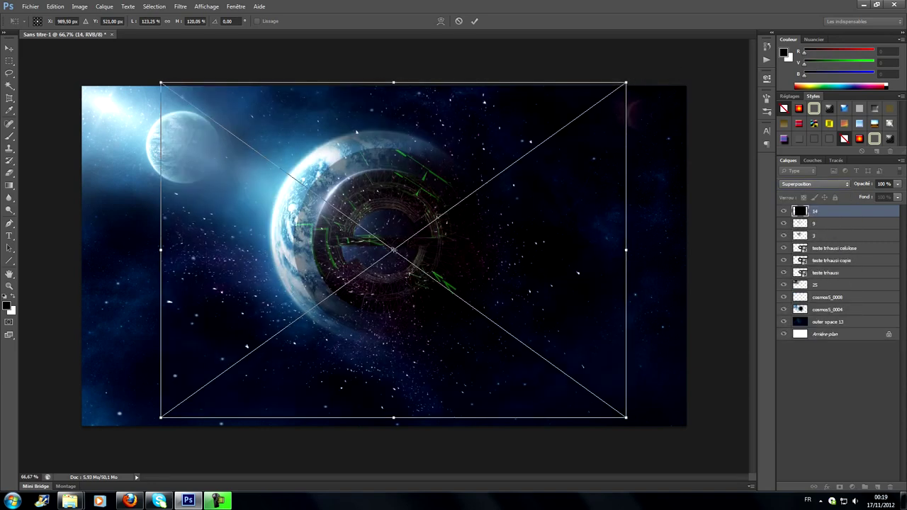
key("Return")
Move the starfield layer below cosmos5_0004 and rasterize it
key("e")
left_click_drag(815, 272, 815, 311)
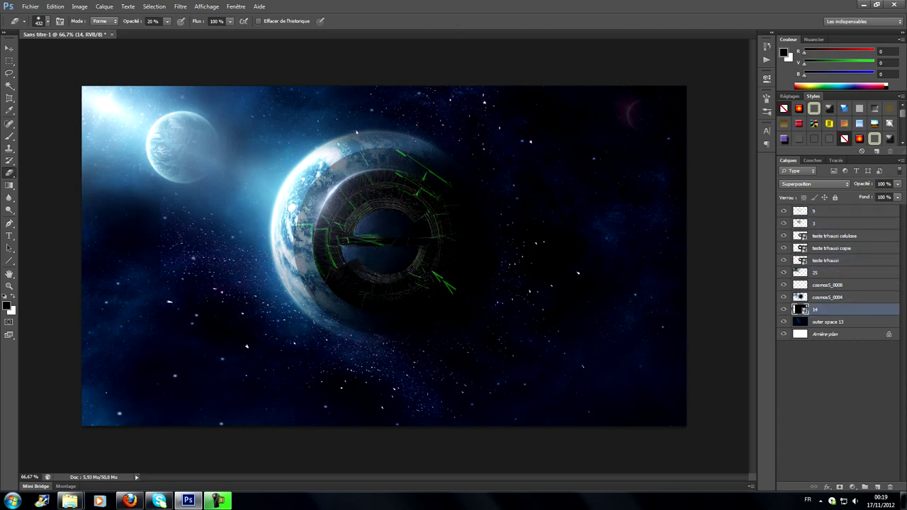
key("Return")
Fully desaturate the starfield (saturation -100) and set its opacity to 65%
left_click(79, 7)
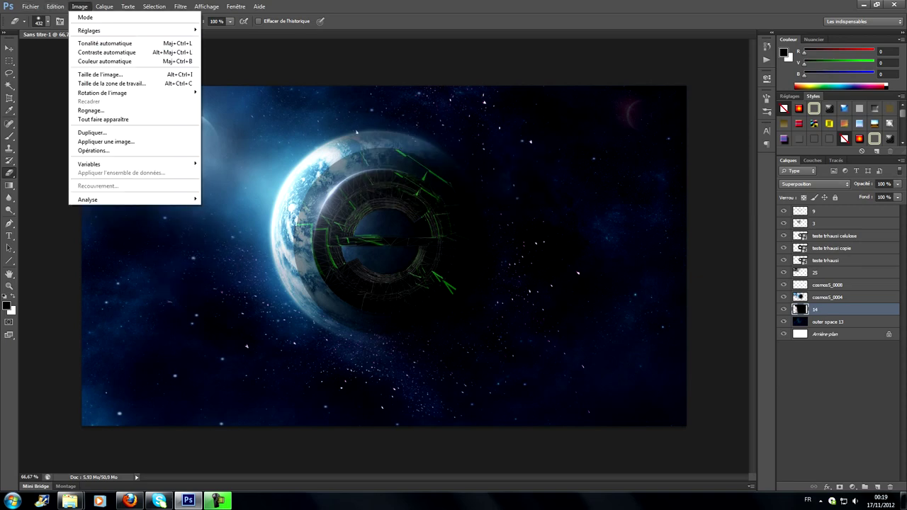
left_click(241, 79)
type("-100")
key("Return")
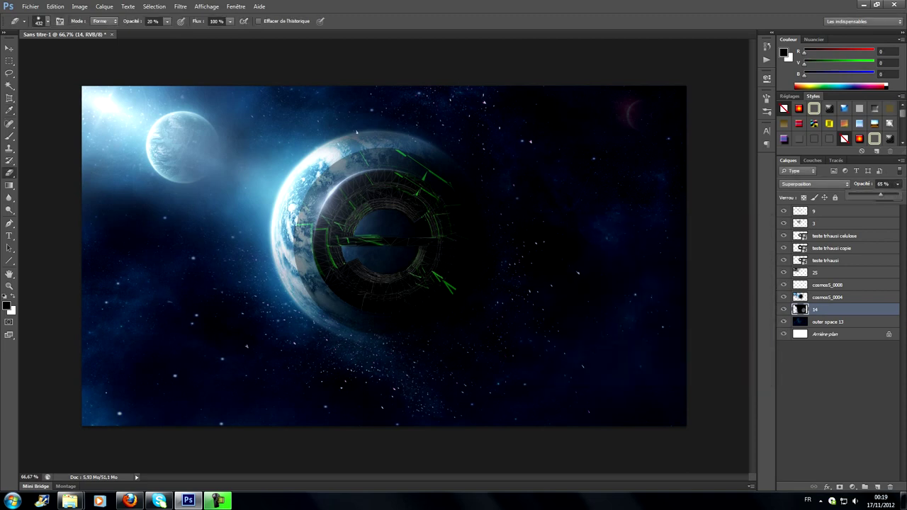
key("Return")
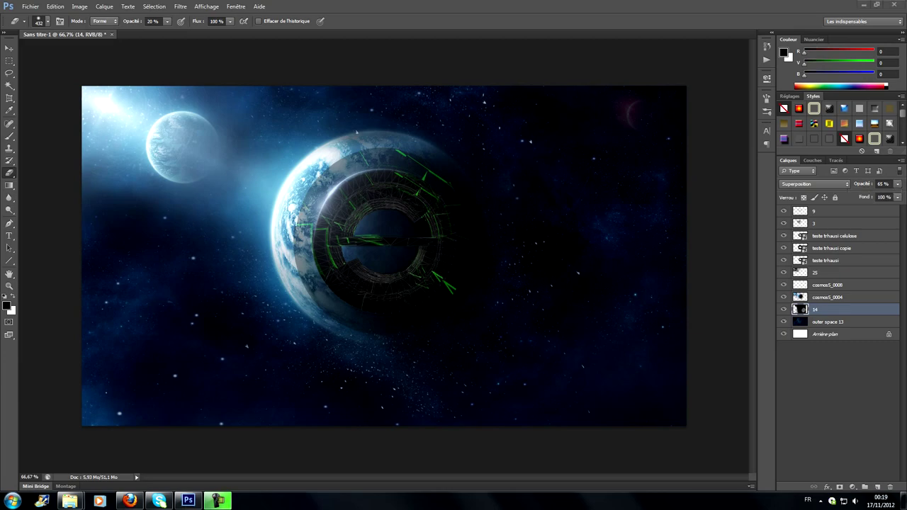
left_click(41, 160)
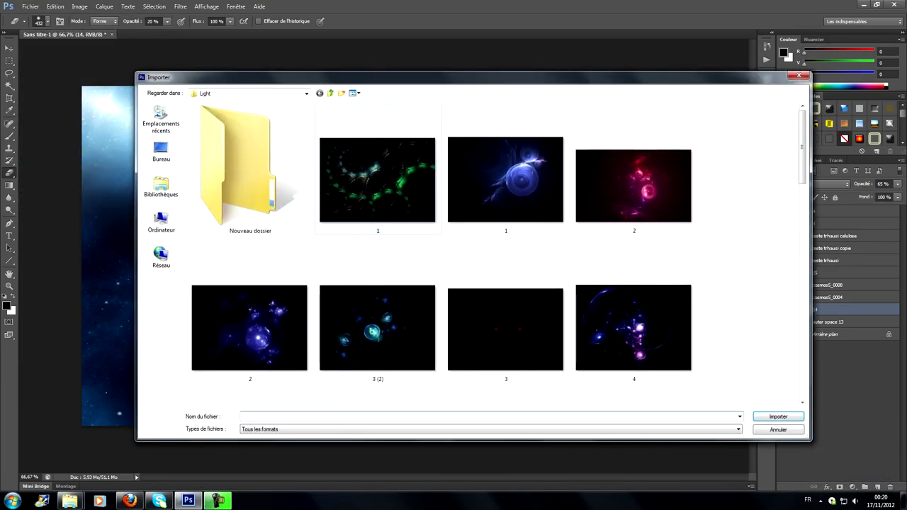
Place the Kokopelli nebula image from the Light strokes folder
left_click(330, 93)
double_click(520, 284)
scroll(496, 248, "down", 3)
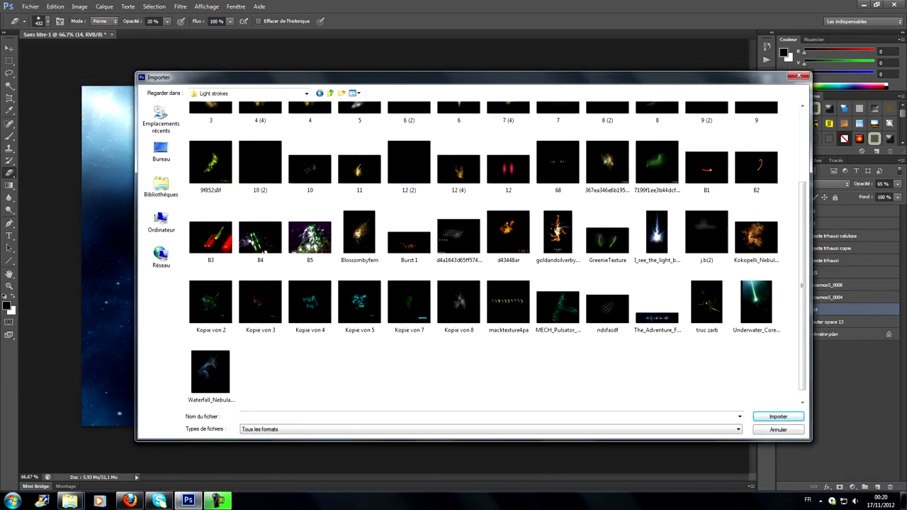
scroll(496, 248, "up", 2, "ctrl")
scroll(496, 248, "down", 3)
scroll(496, 248, "down", 3)
scroll(603, 255, "down", 3)
scroll(603, 255, "down", 3)
scroll(602, 255, "down", 3)
scroll(603, 255, "down", 3)
scroll(467, 252, "down", 3)
scroll(468, 251, "up", 3)
double_click(633, 147)
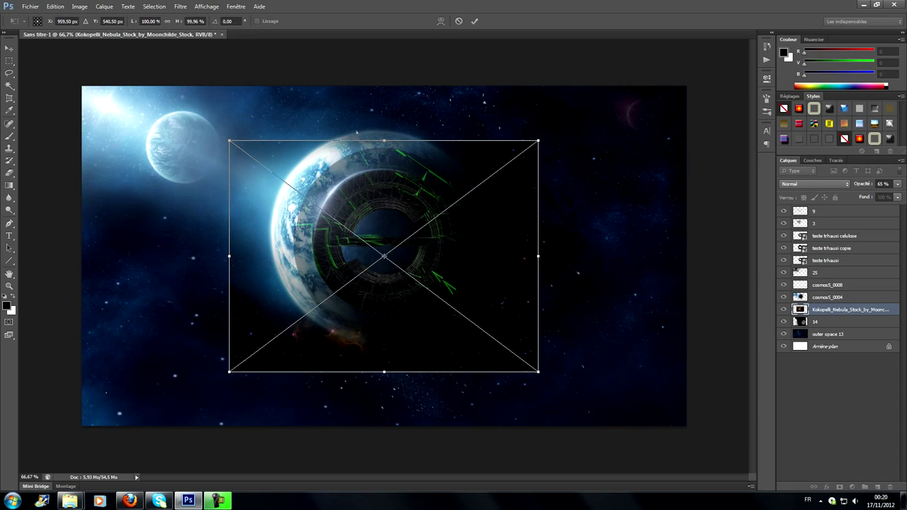
Stack the nebula layer just above layer 14 and lower its opacity to 38%
key("Return")
key("e")
left_click_drag(843, 310, 843, 211)
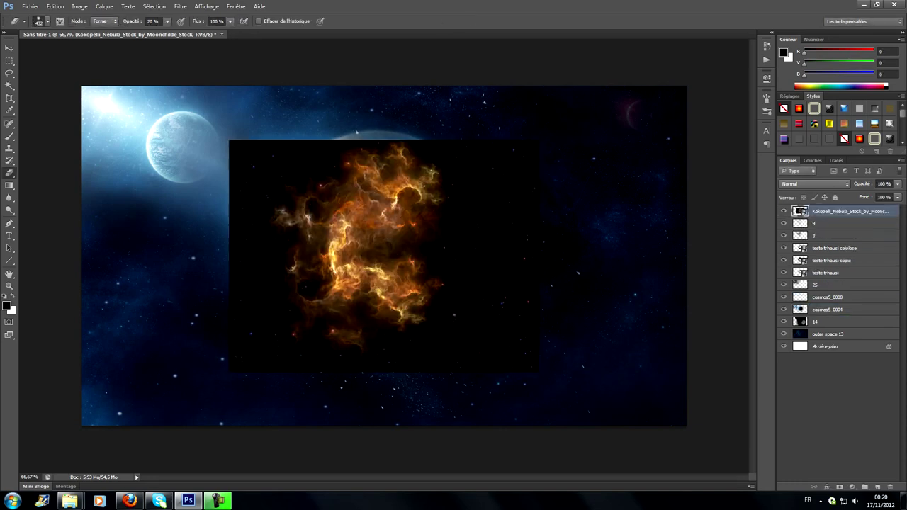
left_click_drag(843, 244, 844, 310)
left_click(815, 183)
left_click(815, 277)
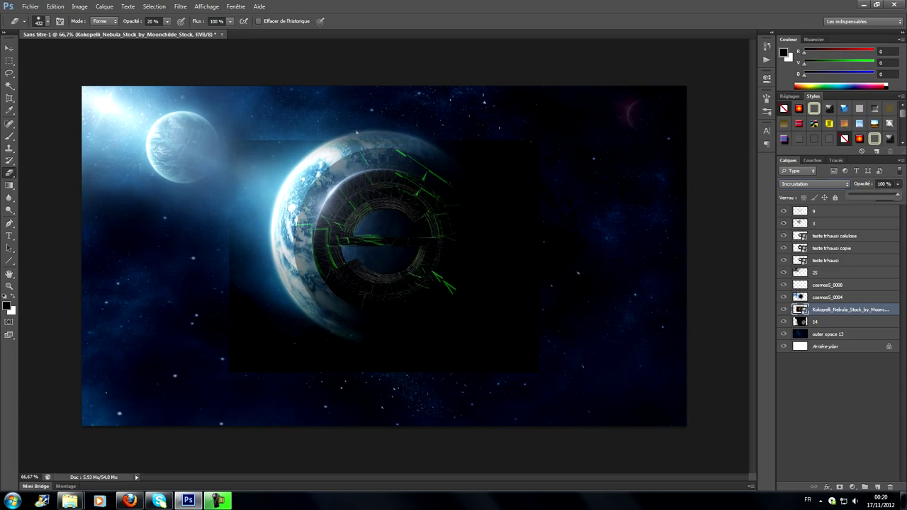
left_click_drag(896, 196, 868, 196)
Shift the nebula across the canvas and switch its blend mode to Superposition
key("v")
left_click_drag(252, 142, 362, 205)
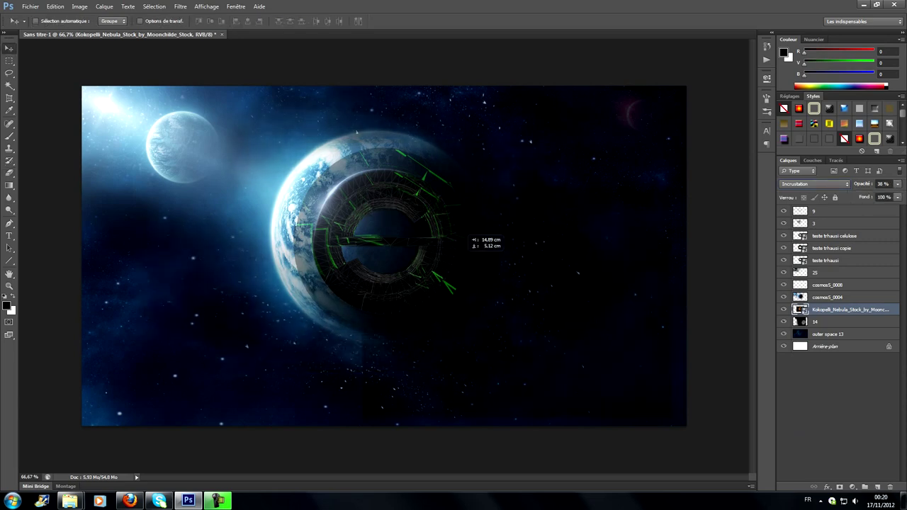
left_click(815, 184)
left_click(815, 298)
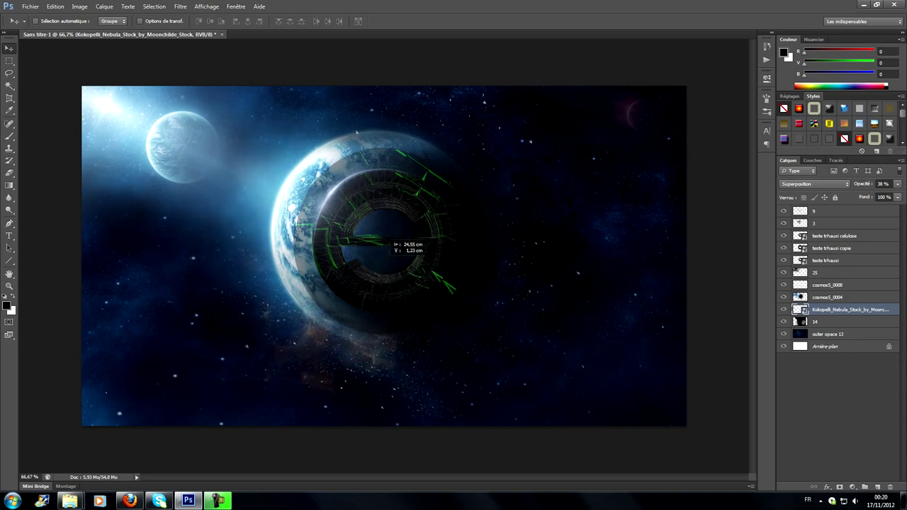
left_click_drag(429, 205, 375, 238)
left_click(55, 7)
key("ctrl+z")
Scale the nebula to about 136% and stamp clouds below the planet with a cloud brush
left_click(55, 7)
left_click(206, 202)
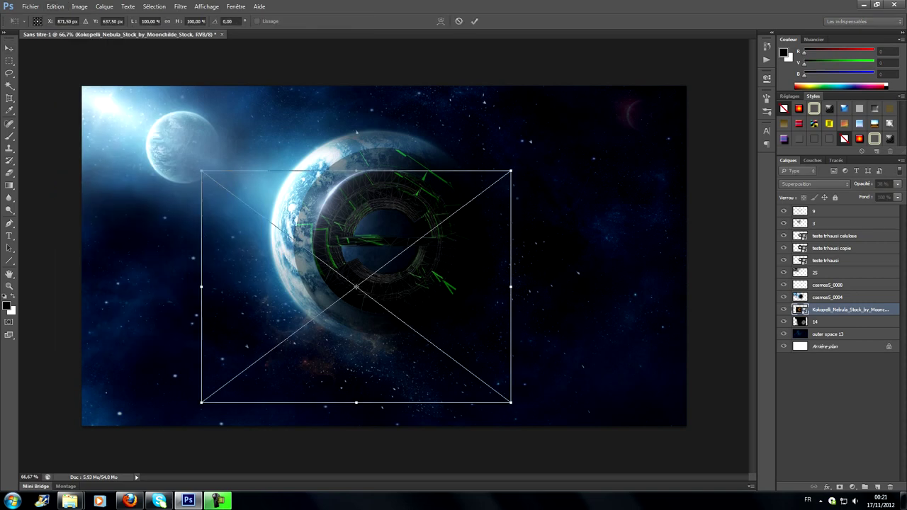
mouse_move(511, 171)
left_mouse_down()
mouse_move(570, 138)
mouse_move(540, 123)
left_mouse_up()
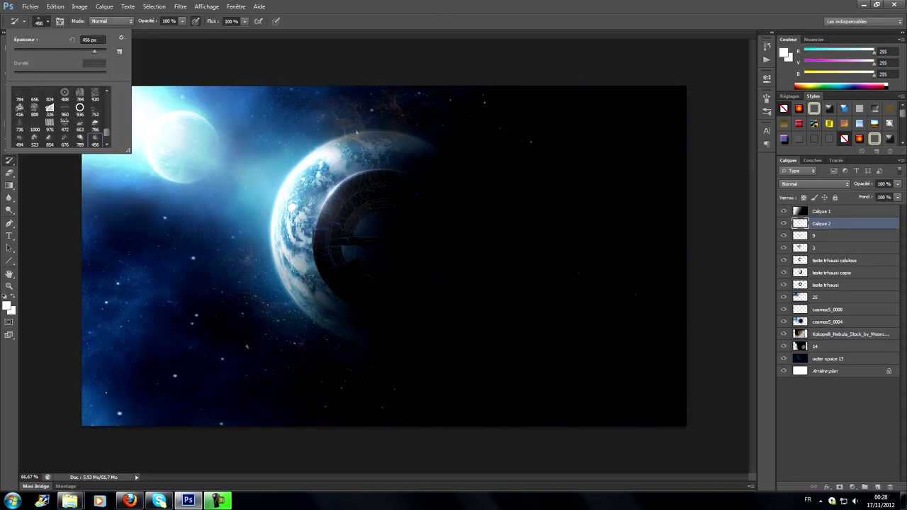
left_click(80, 129)
left_click(434, 297)
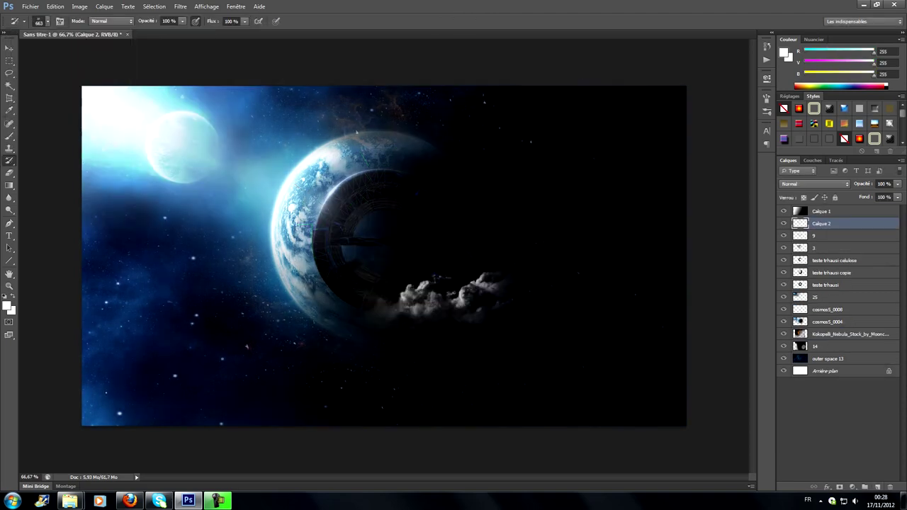
Stamp white clouds along the planet's lower edge and sides with a 676 px cloud brush
left_click(347, 338)
left_click(241, 267)
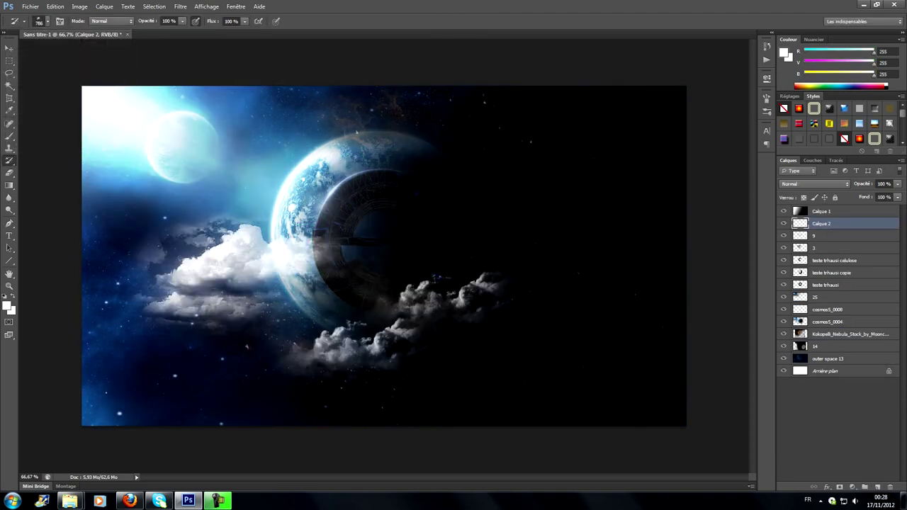
left_click(245, 317)
left_click(43, 21)
left_click(521, 234)
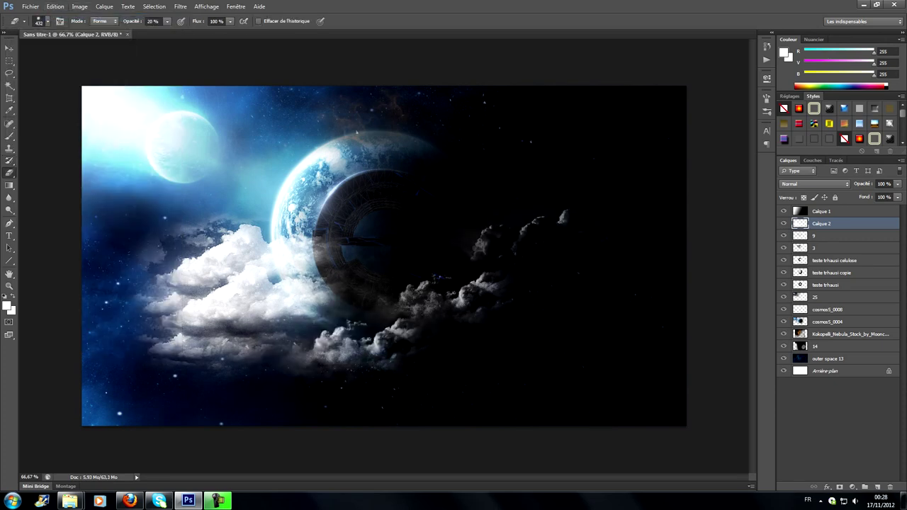
Erase lightly to fade the left clouds and soften bright cloud edges
mouse_move(170, 284)
left_mouse_down()
mouse_move(205, 241)
mouse_move(297, 326)
left_mouse_up()
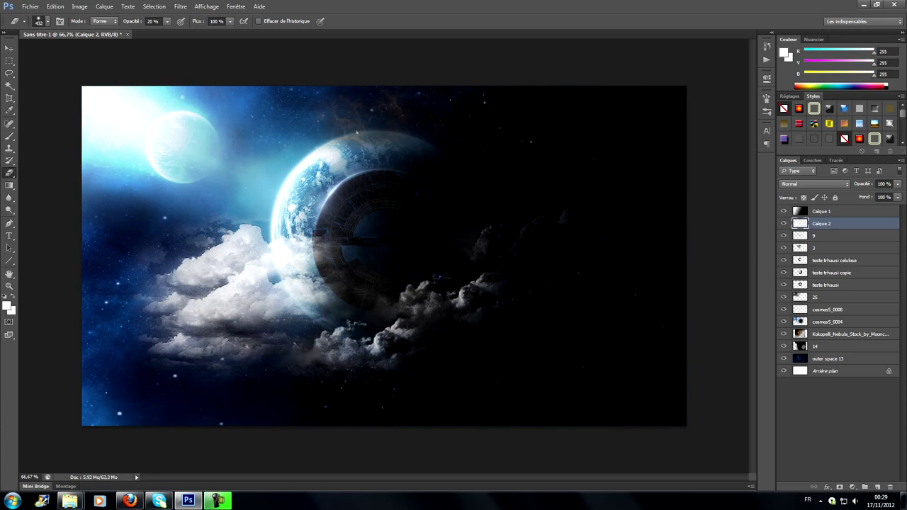
left_click_drag(212, 298, 298, 277)
mouse_move(340, 340)
left_mouse_down()
mouse_move(472, 291)
mouse_move(390, 340)
left_mouse_up()
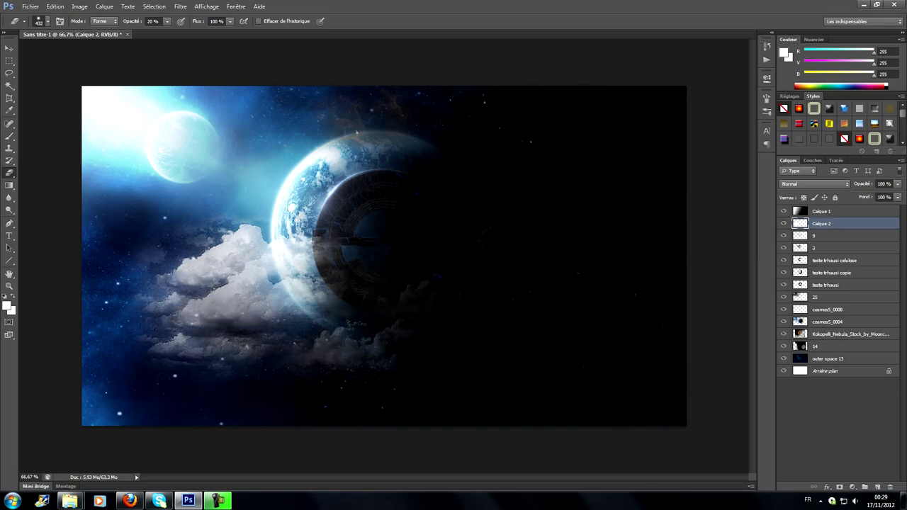
Add a new layer and place lens flare 25 from the O-Flares folder
left_click(833, 260)
left_click(878, 487)
left_click(31, 7)
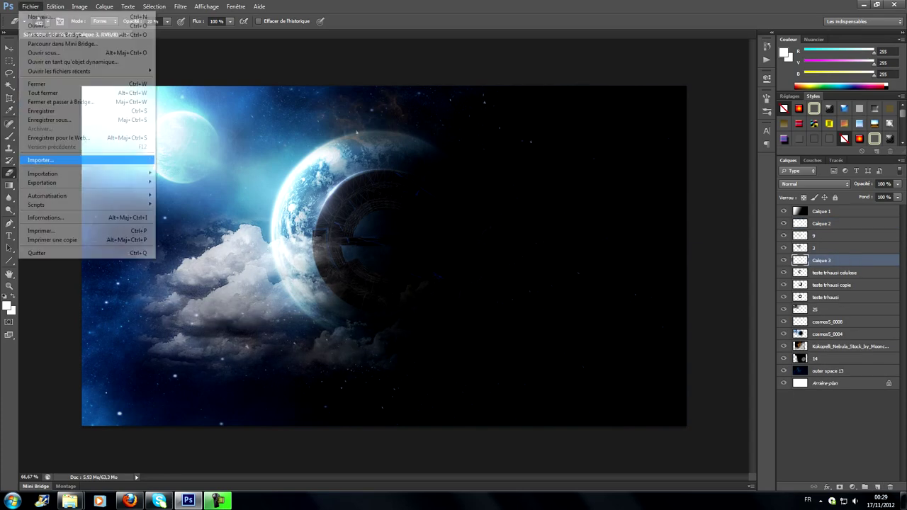
left_click(43, 156)
double_click(506, 241)
double_click(212, 201)
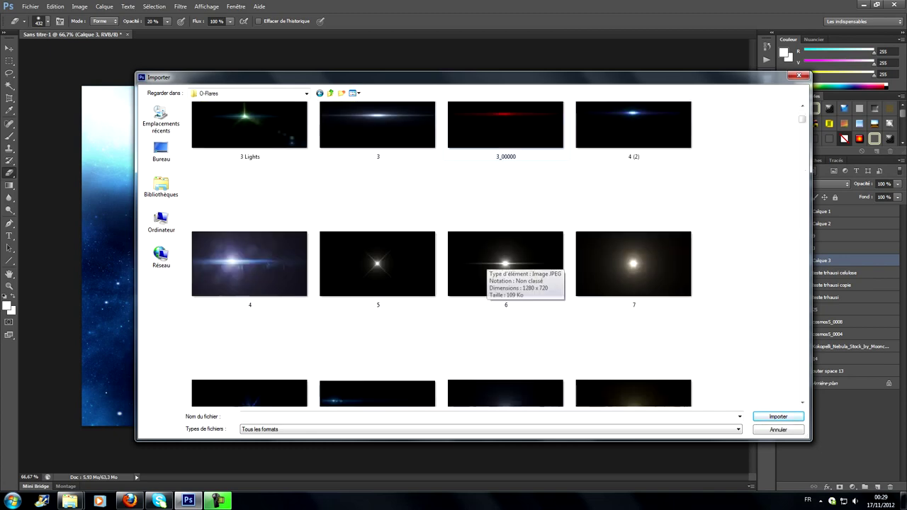
scroll(489, 269, "down", 3)
scroll(496, 283, "down", 3)
left_click(496, 283)
double_click(496, 284)
Blend the flare in Superposition, shrink it and move it onto the planet's edge
left_click(815, 183)
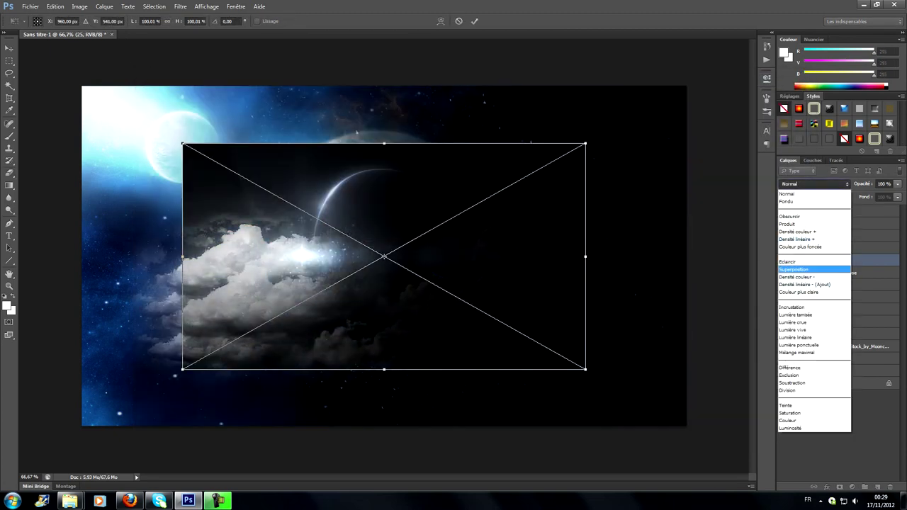
left_click(815, 265)
left_click_drag(388, 211, 423, 161)
left_click_drag(620, 94, 470, 146)
left_click_drag(324, 219, 354, 202)
Warp the flare's grid and edges to curve it around the planet's left rim
right_click(381, 248)
left_click(405, 347)
left_click_drag(454, 163, 485, 145)
left_click_drag(245, 243, 287, 287)
left_click_drag(368, 212, 376, 131)
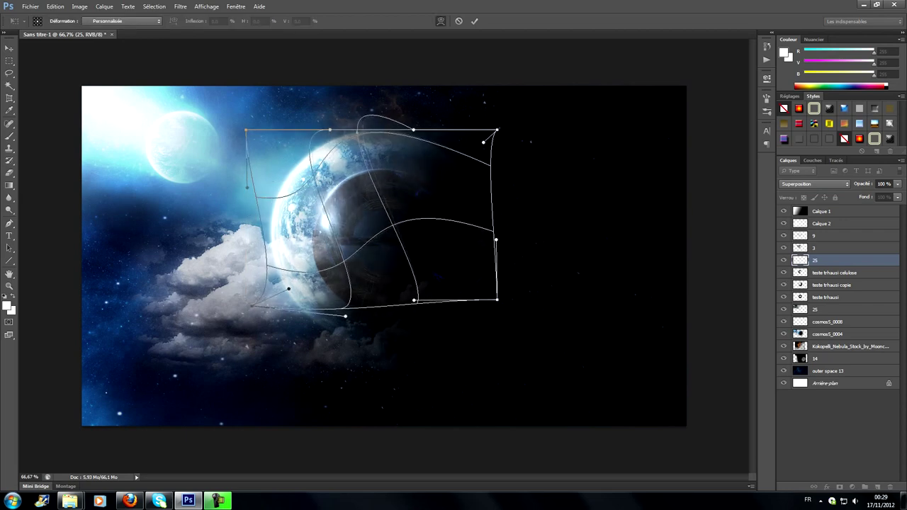
left_click_drag(329, 300, 345, 316)
right_click(357, 197)
left_click(376, 205)
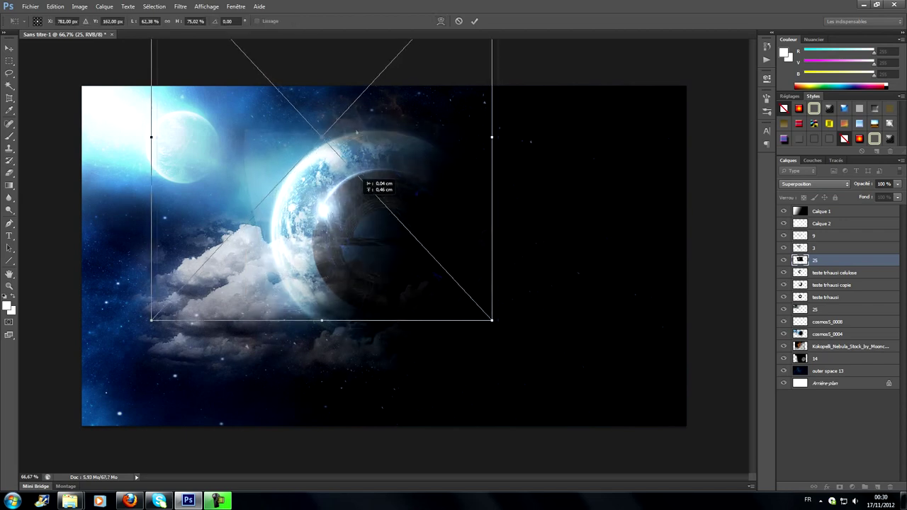
Commit the flare transform and give the eraser a hard round brush at 100% hardness
key("e")
key("Return")
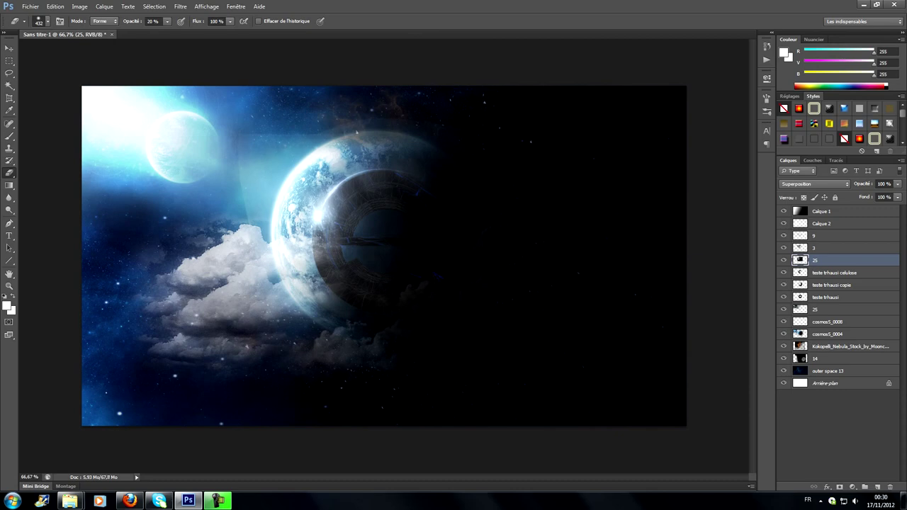
left_click(43, 20)
scroll(60, 117, "up", 5)
left_click(34, 91)
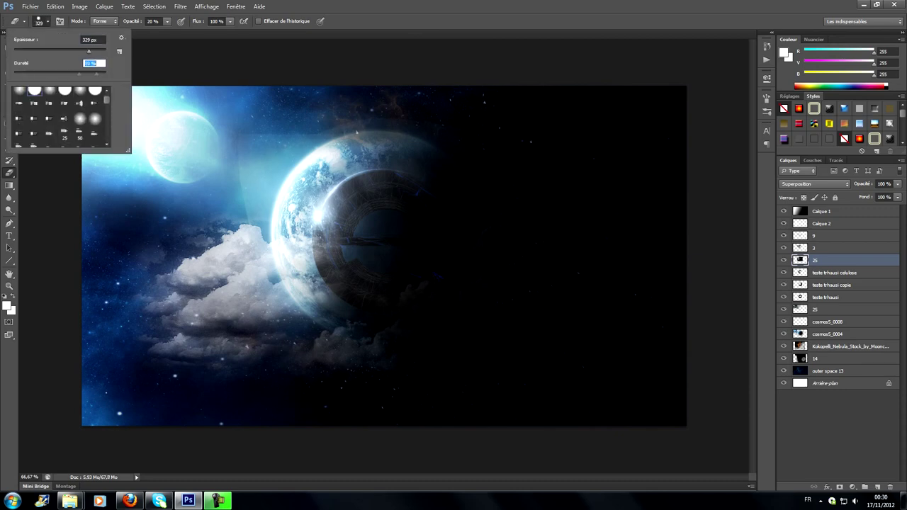
key("Return")
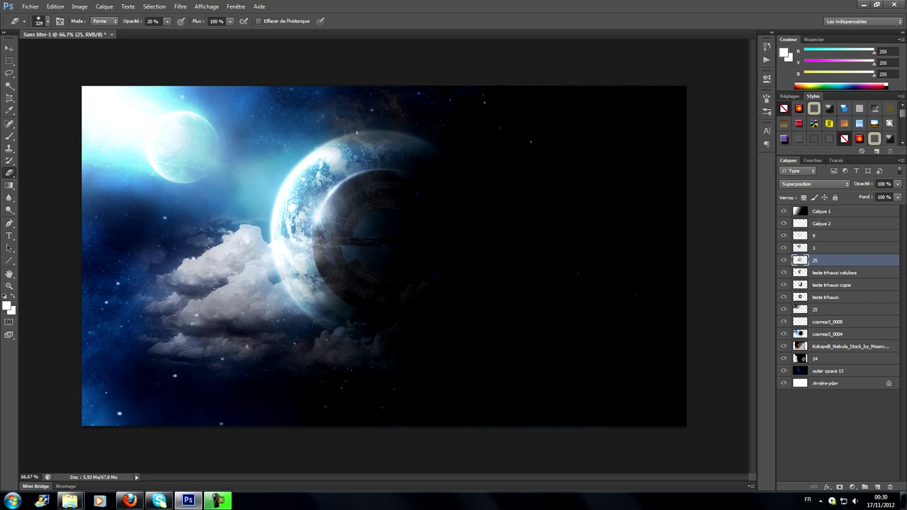
left_click(822, 223)
Brighten the clouds below the planet with a 663 px white brush
key("b")
left_click(43, 20)
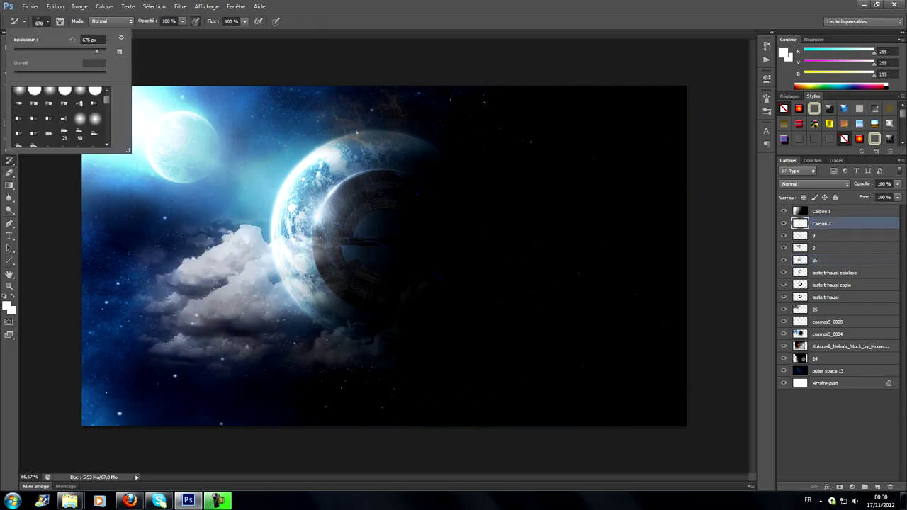
key("Return")
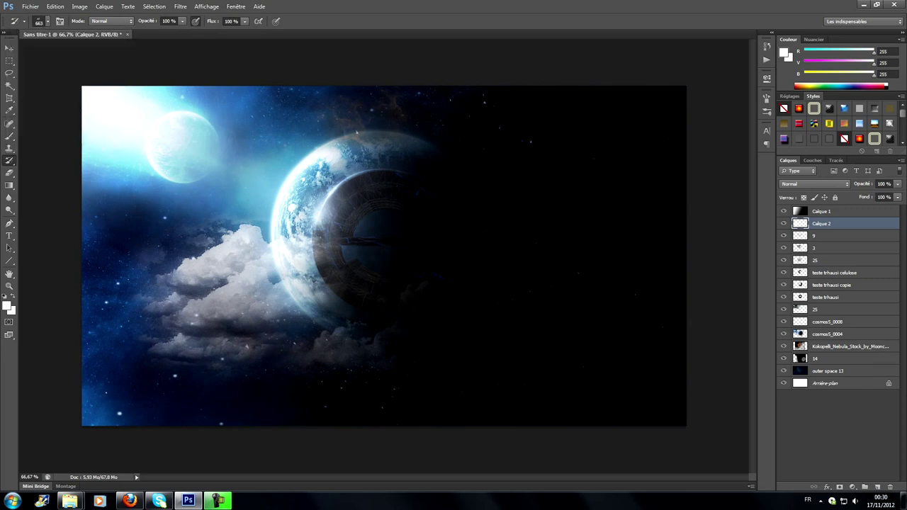
left_click(275, 308)
left_click(284, 348)
Undo the extra cloud dabs and erase the clouds where they meet the ring
key("ctrl+z")
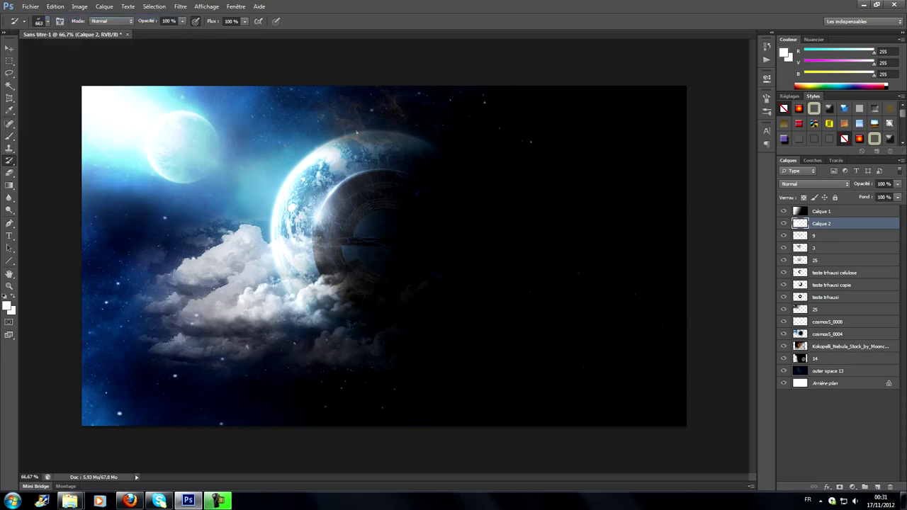
left_click(256, 309)
left_click(55, 6)
left_click(71, 19)
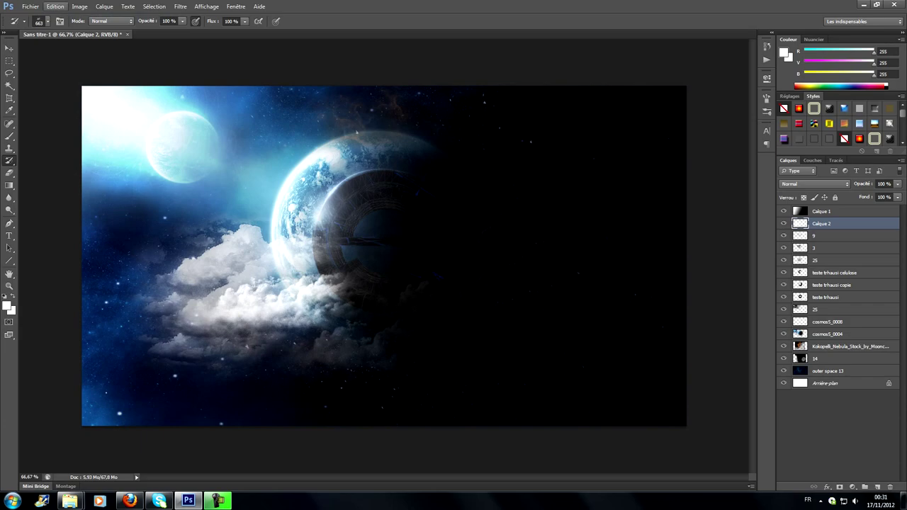
left_click_drag(319, 298, 312, 262)
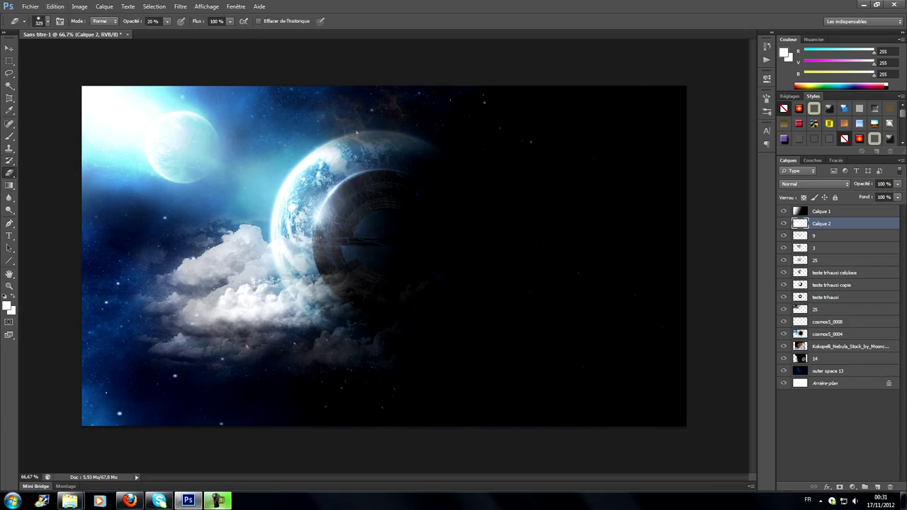
left_click(31, 6)
Place image 002_800x600 from the Light folder, shifted left and blended in Superposition
left_click(39, 173)
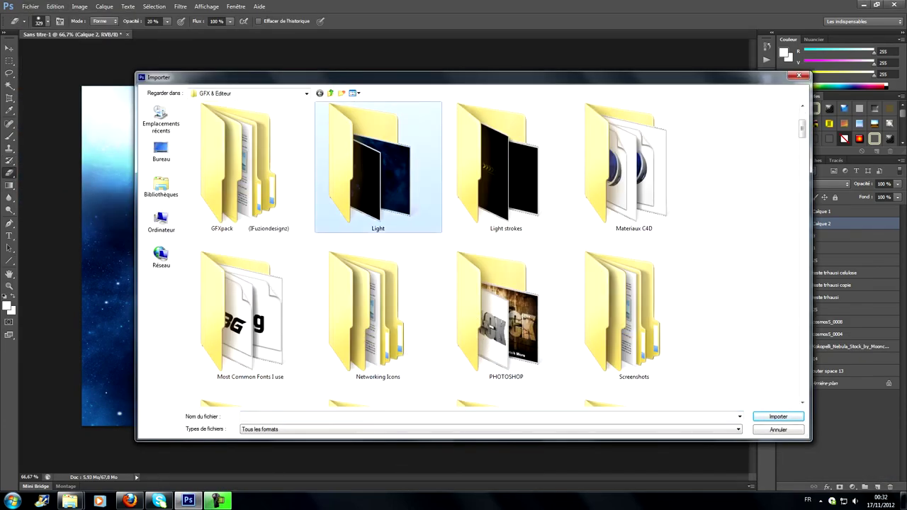
double_click(378, 167)
double_click(618, 163)
mouse_move(493, 205)
left_mouse_down()
mouse_move(421, 213)
mouse_move(506, 136)
mouse_move(457, 175)
left_mouse_up()
left_click(815, 184)
left_click(815, 287)
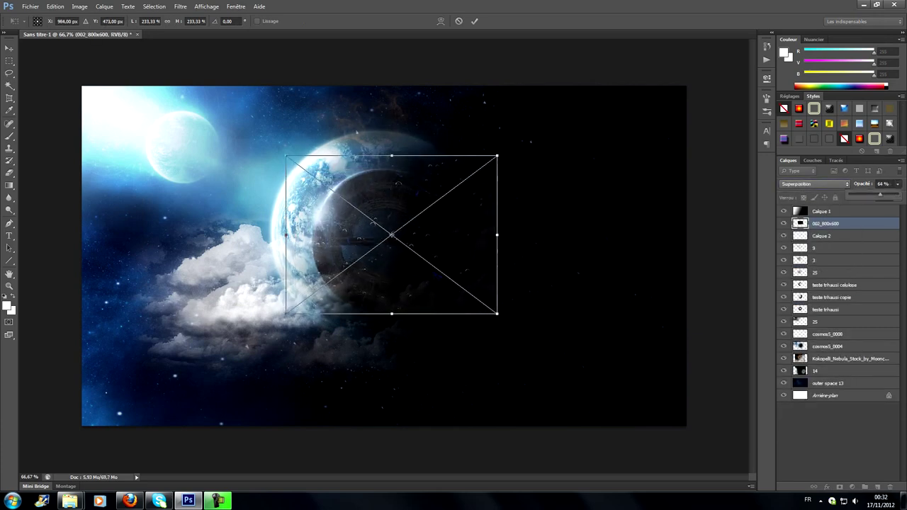
Rotate the light image about -23°, nudge it down, and commit the transform
left_click_drag(509, 323, 533, 282)
left_click_drag(357, 254, 356, 265)
key("e")
key("Return")
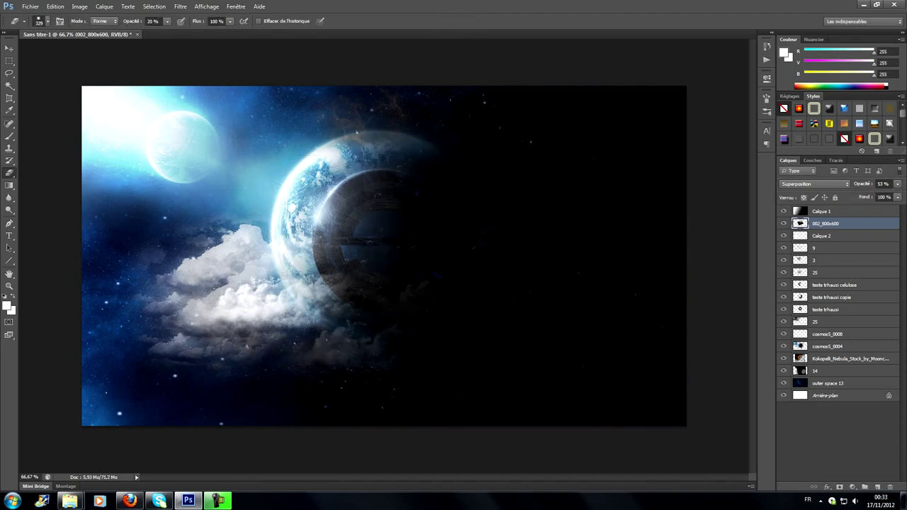
left_click(30, 6)
left_click(50, 180)
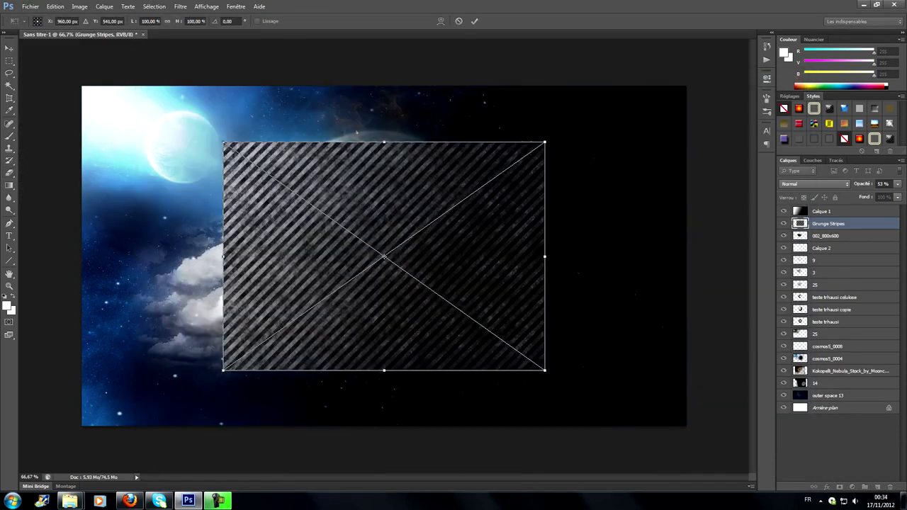
Enlarge Grunge Stripes, move it above outer space 13, and blend as Overlay at 34%
mouse_move(546, 142)
left_mouse_down()
mouse_move(679, 51)
mouse_move(534, 81)
left_mouse_up()
key("Return")
left_click_drag(827, 224, 828, 388)
left_click(815, 183)
left_click(814, 303)
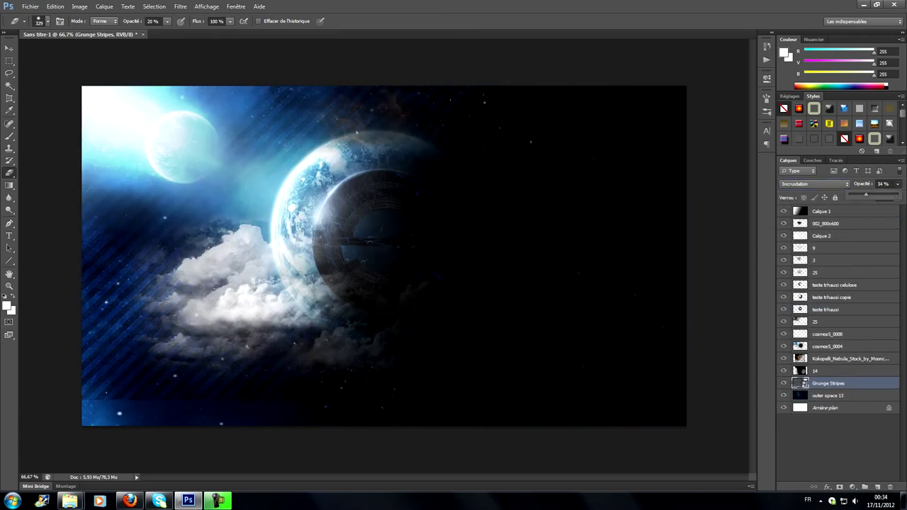
left_click(804, 384)
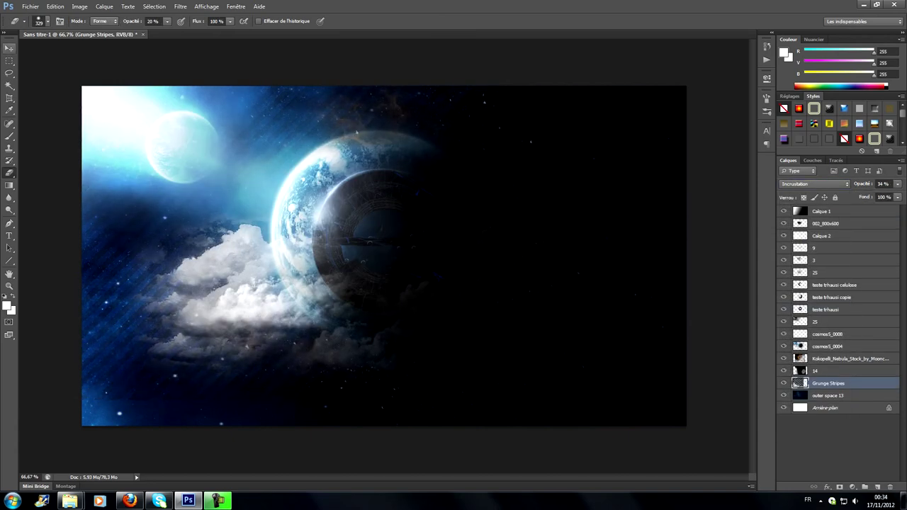
Reposition the Grunge Stripes texture on the canvas
key("v")
left_click_drag(304, 202, 327, 240)
key("e")
left_click(30, 6)
left_click(127, 138)
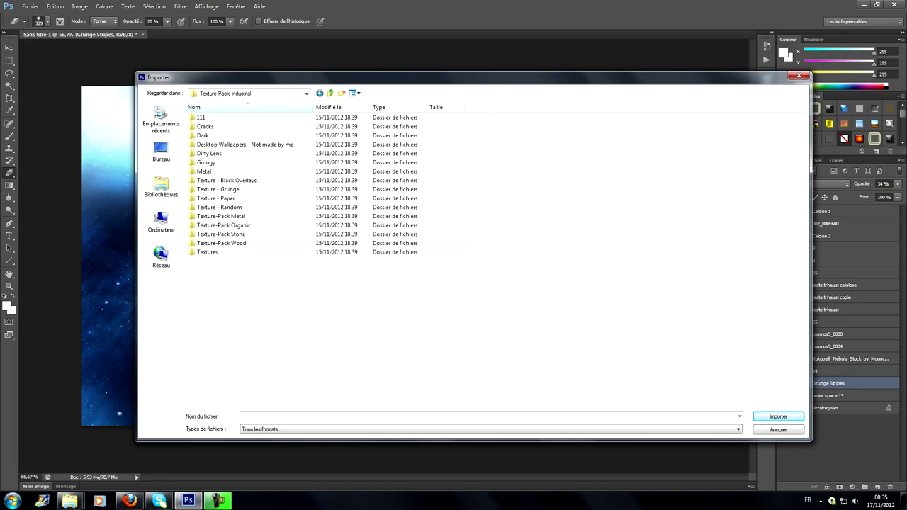
Place texture_(51) on the left side, scale it up, and erase its lower stripes
double_click(216, 190)
double_click(506, 365)
left_click_drag(383, 255, 247, 253)
left_click_drag(415, 85, 510, 61)
key("e")
key("Return")
left_click_drag(212, 386, 124, 376)
left_click_drag(227, 365, 390, 390)
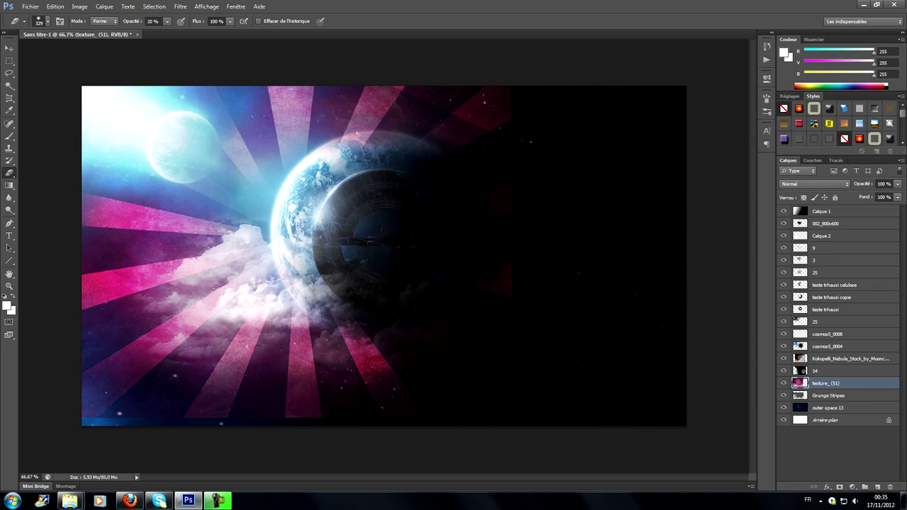
Desaturate the texture to blue-grey with Hue/Saturation, hue shifted to +44
left_click(79, 6)
left_click(233, 107)
mouse_move(622, 284)
left_mouse_down()
mouse_move(666, 284)
mouse_move(583, 284)
left_mouse_up()
left_click_drag(621, 308, 596, 308)
key("Down")
key("Up")
key("Down")
Lower the texture layer to about 20% opacity, erase patches on the left, and bring up Open
key("Return")
key("e")
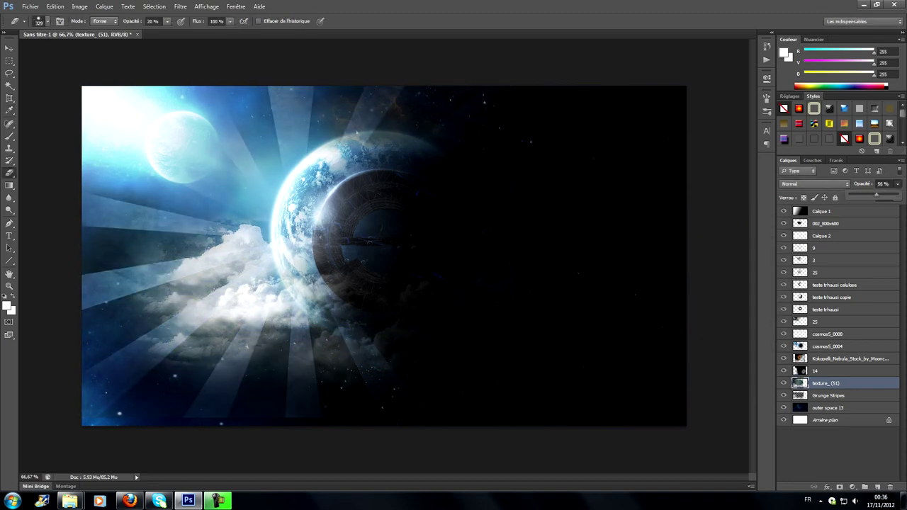
left_click_drag(877, 195, 864, 195)
left_click_drag(213, 212, 88, 291)
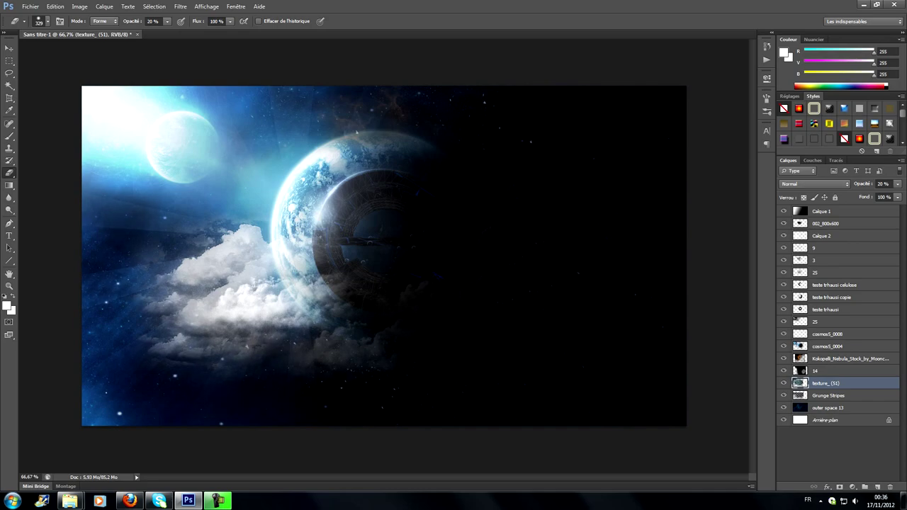
left_click(30, 6)
left_click(32, 26)
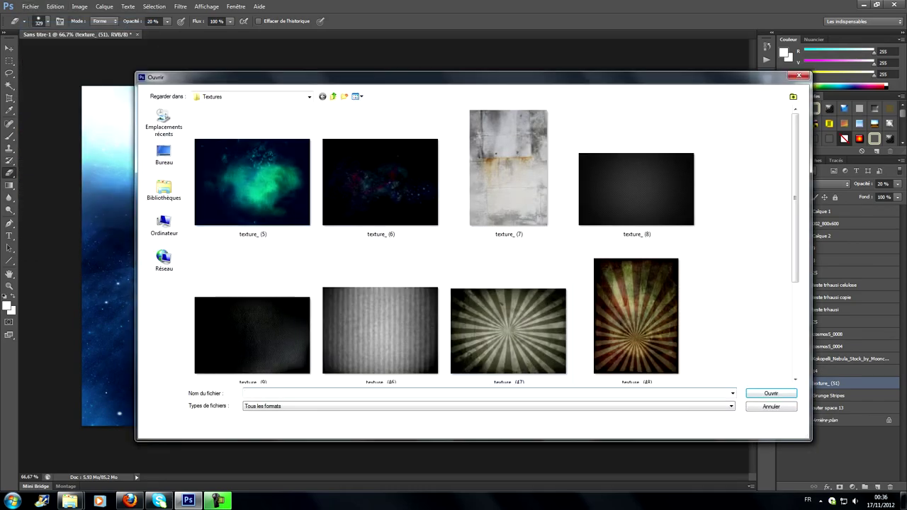
Open the metal tube file from the tube en metaux GIF folder and hide layer 9
left_click(333, 96)
double_click(668, 305)
double_click(266, 131)
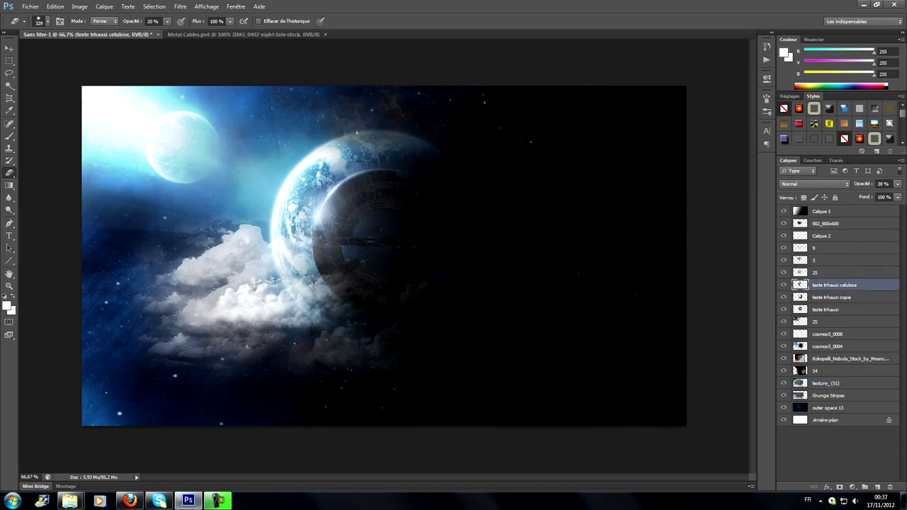
left_click(836, 248)
key("v")
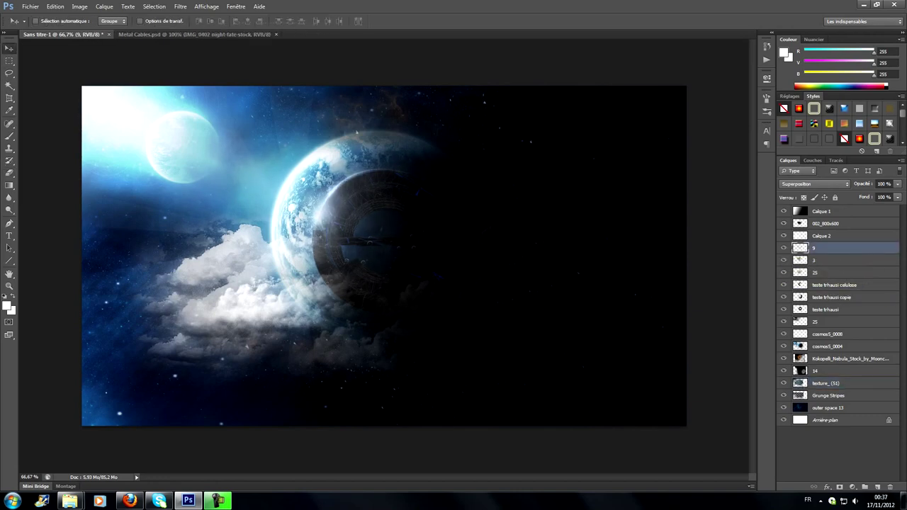
left_click(783, 248)
Warp layer 3 by bending its upper part, then switch to Metal Cables.psd
left_click(836, 260)
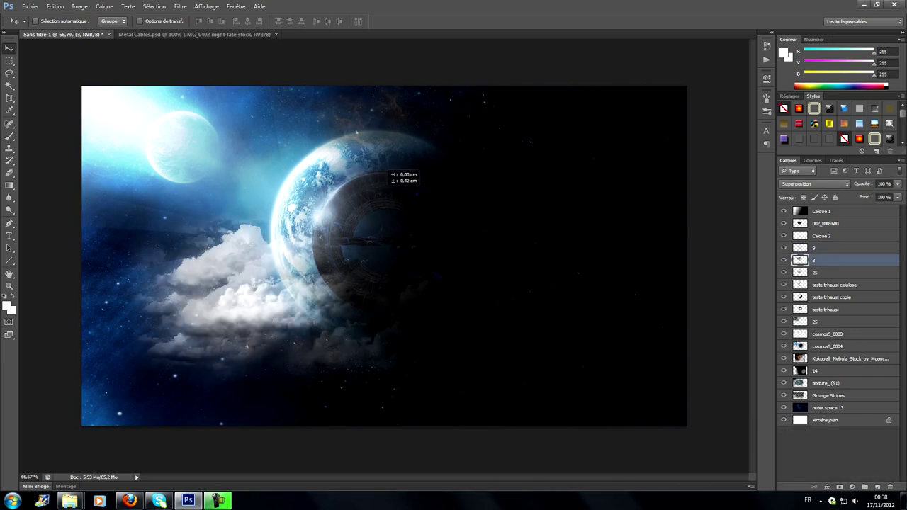
left_click(55, 6)
left_click(206, 243)
mouse_move(354, 163)
left_mouse_down()
mouse_move(369, 149)
mouse_move(363, 163)
left_mouse_up()
key("Return")
left_click(30, 6)
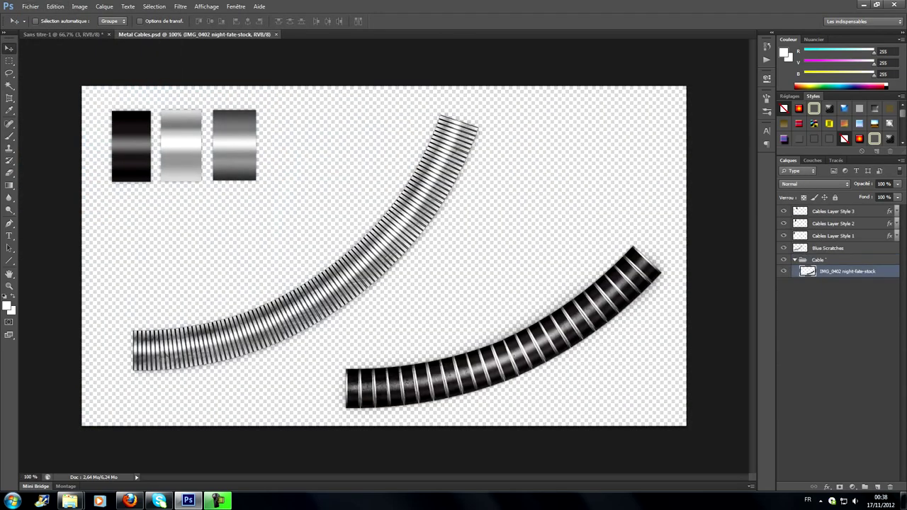
Bring the cable into the composite as Calque 3, placed up-left on the planet
key("alt+bracketleft")
key("alt+bracketleft")
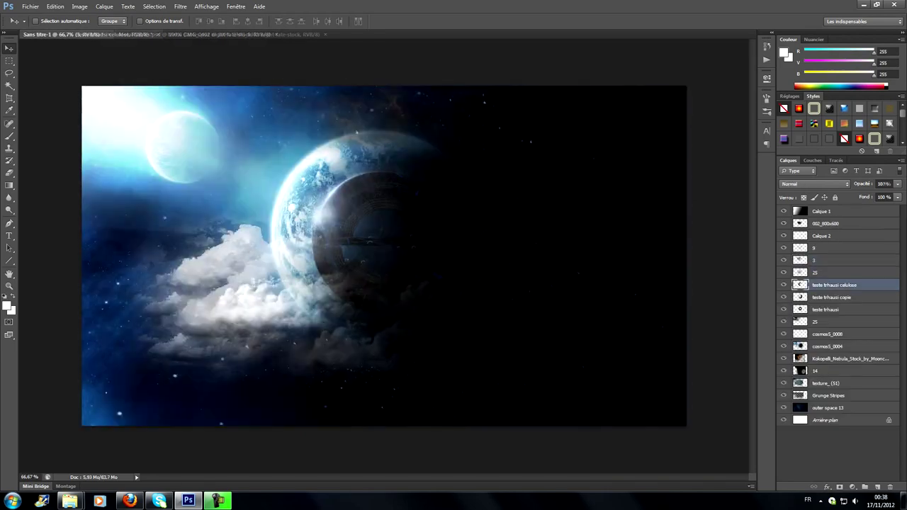
key("alt+bracketleft")
key("alt+bracketleft")
key("alt+bracketleft")
left_click(877, 487)
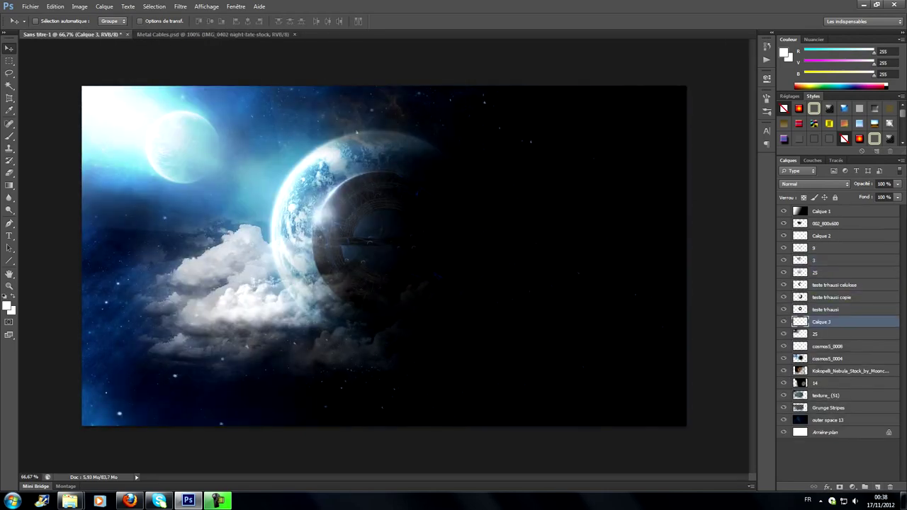
left_click_drag(397, 269, 177, 191)
Rotate the cable 90° clockwise, tilt it to about 64°, and move it up-left
left_click(55, 6)
mouse_move(71, 190)
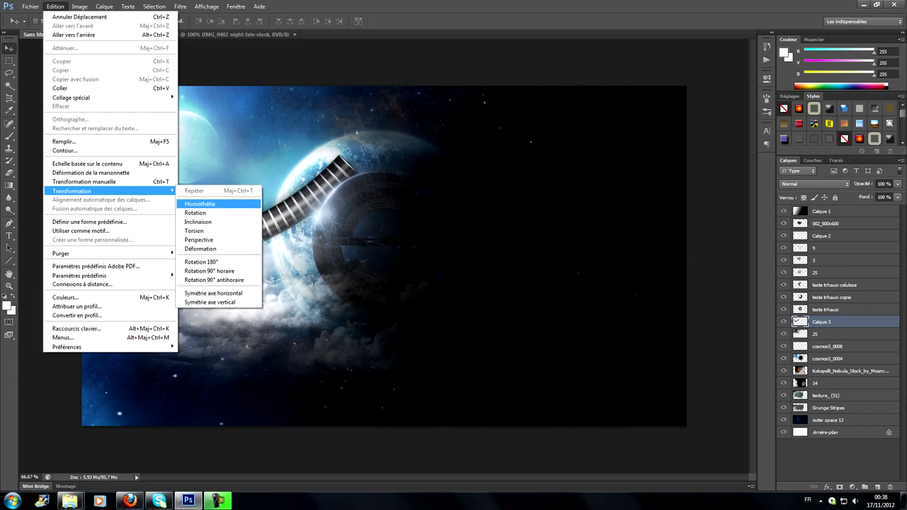
left_click(200, 203)
right_click(300, 223)
left_click(326, 338)
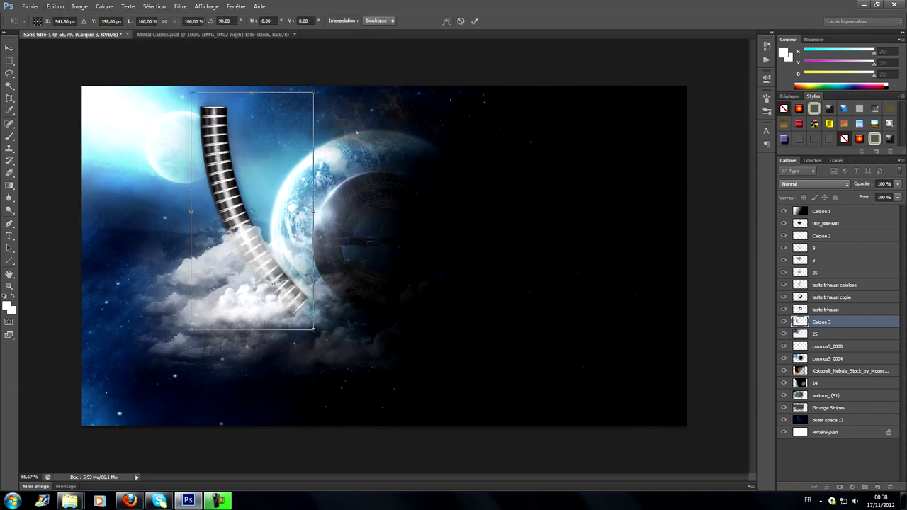
left_click_drag(326, 333, 350, 255)
mouse_move(240, 223)
left_mouse_down()
mouse_move(228, 186)
mouse_move(209, 168)
left_mouse_up()
left_click_drag(399, 257, 401, 247)
Warp the cable into a horn-like curve arching over the planet's left side
right_click(252, 213)
left_click(276, 289)
left_click_drag(205, 177, 249, 83)
left_click_drag(193, 64, 225, 78)
left_click_drag(176, 175, 100, 125)
mouse_move(228, 45)
left_mouse_down()
mouse_move(291, 124)
mouse_move(418, 152)
left_mouse_up()
mouse_move(123, 104)
left_mouse_down()
mouse_move(227, 78)
mouse_move(301, 106)
left_mouse_up()
left_click_drag(225, 77, 240, 91)
left_click_drag(100, 125, 143, 118)
key("Return")
Fade the cable's top with a soft 71 px Eraser at 71% opacity
key("e")
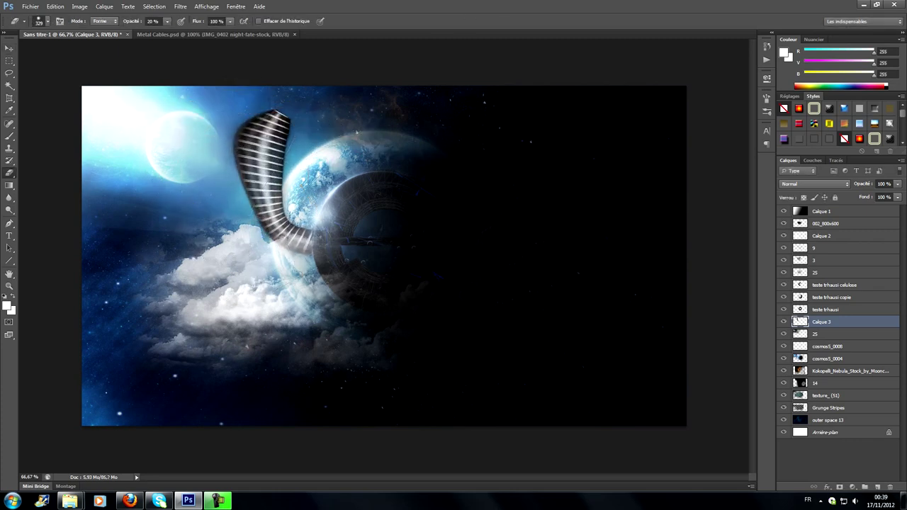
left_click_drag(276, 117, 245, 174)
key("7")
key("1")
left_click(47, 22)
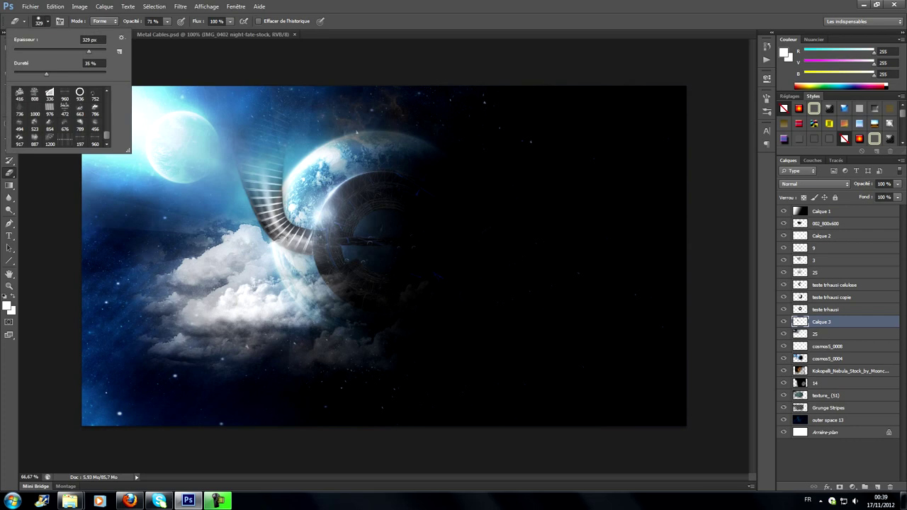
left_click(121, 37)
key("Escape")
type("71")
key("Return")
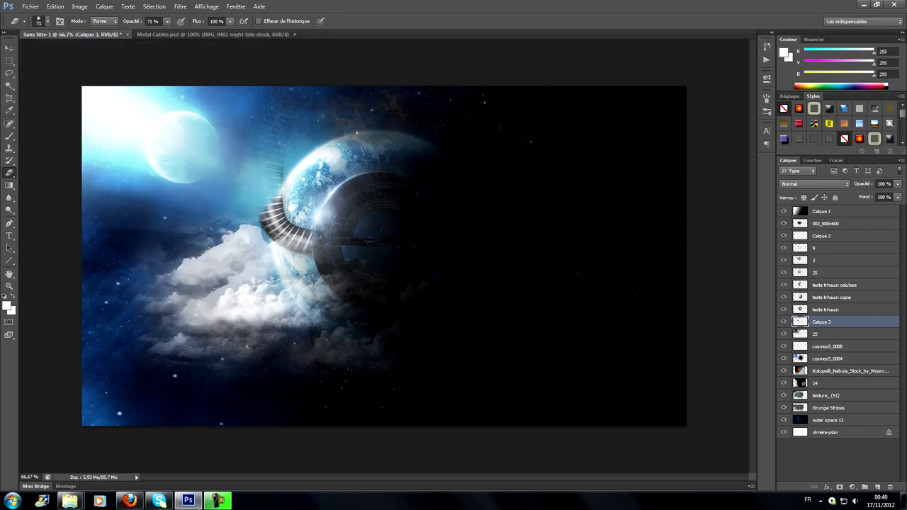
left_click(46, 21)
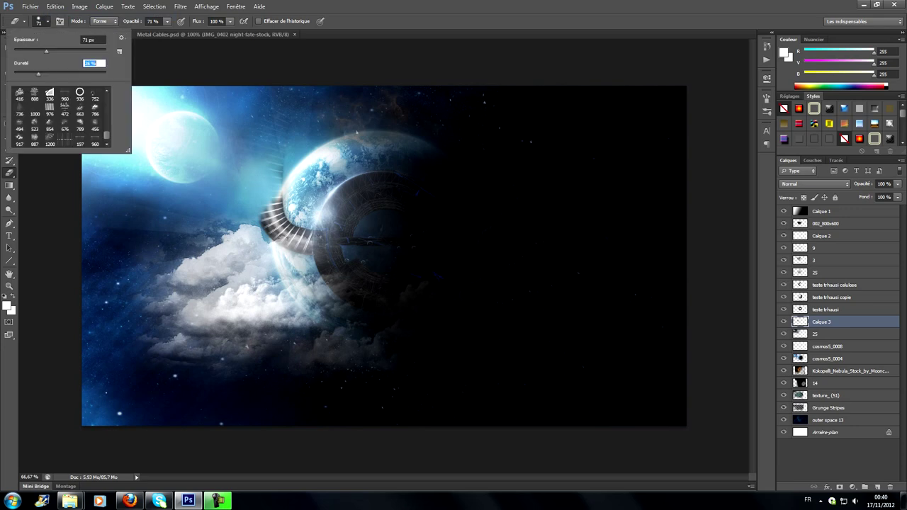
key("Return")
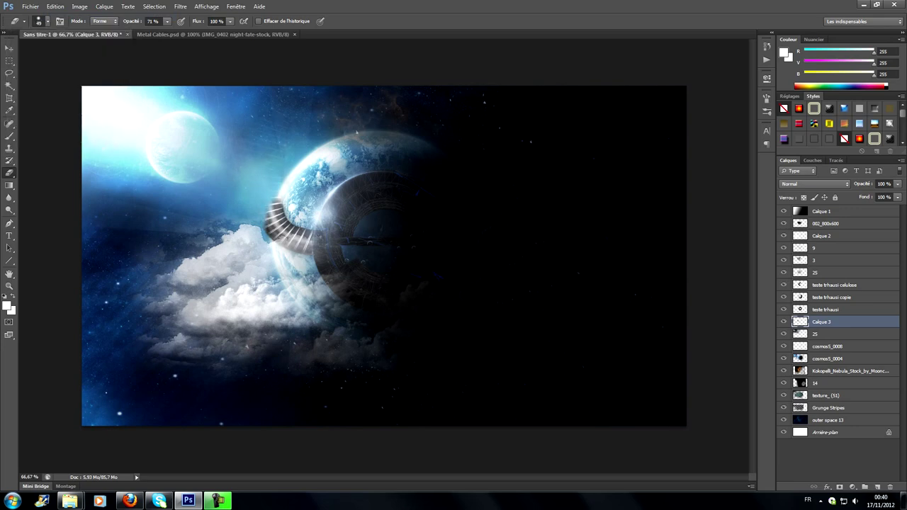
Add a new layer and place flare image 2 from the Tylhoz Gfx part3 folder
left_click(877, 488)
left_click(30, 7)
left_click(70, 139)
double_click(233, 305)
scroll(393, 296, "down", 10)
double_click(393, 296)
double_click(506, 174)
double_click(374, 212)
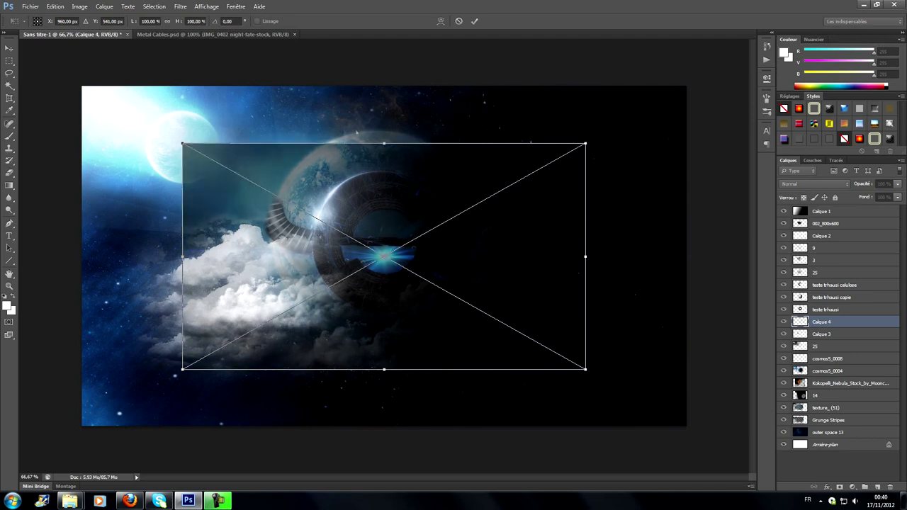
Blend the flare as Overlay, resize it, and tilt it about -33° over the cable's base
left_click(814, 183)
left_click(801, 261)
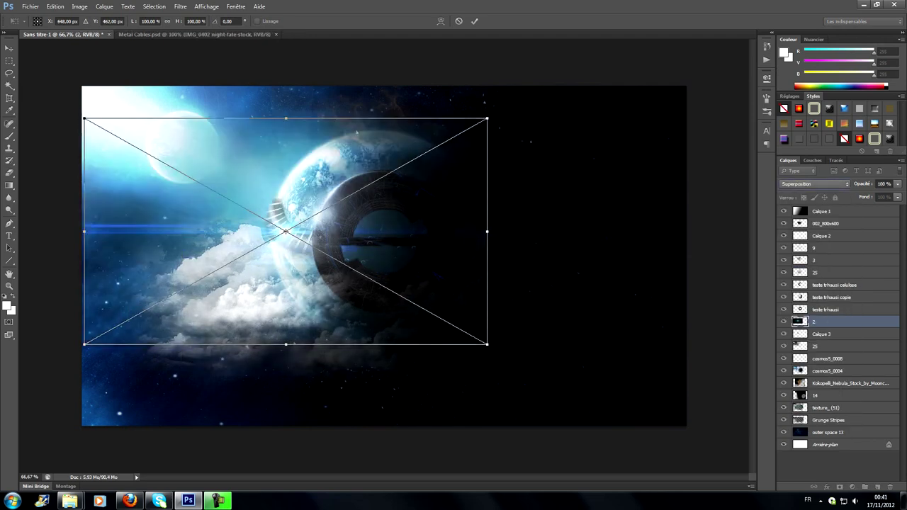
left_click_drag(487, 118, 418, 131)
left_click_drag(283, 212, 294, 186)
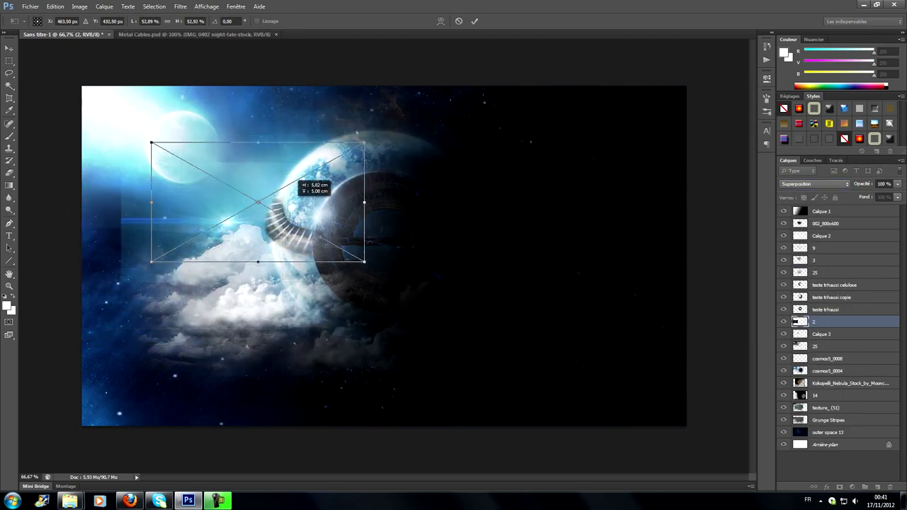
left_click_drag(426, 186, 418, 139)
left_click_drag(287, 186, 280, 174)
left_click_drag(419, 152, 422, 161)
left_click_drag(283, 177, 272, 206)
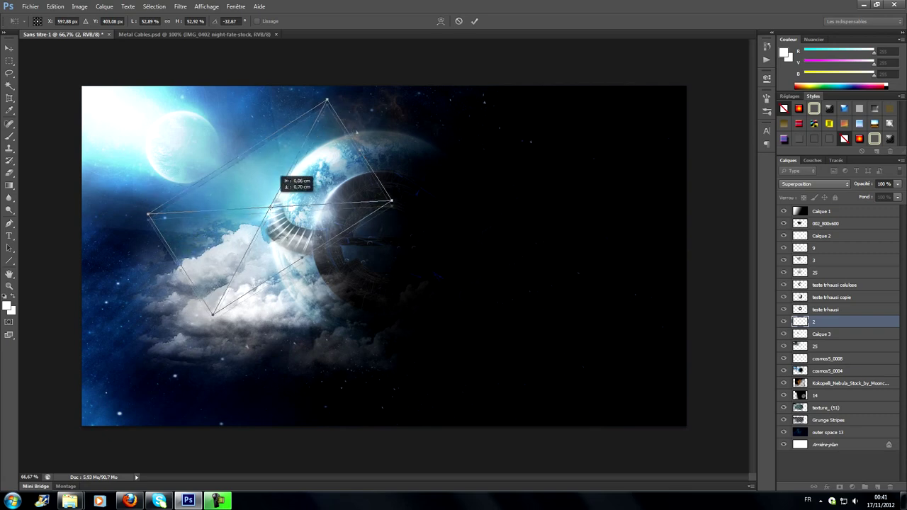
left_click_drag(328, 100, 347, 72)
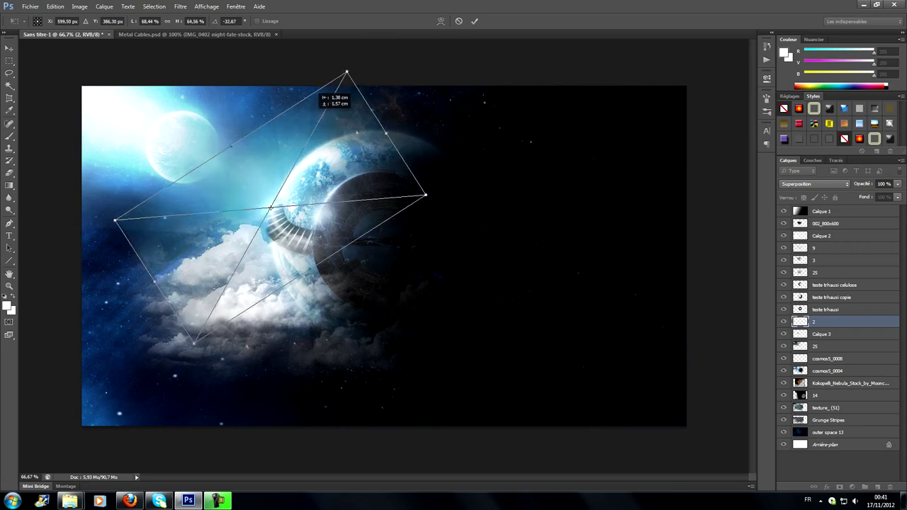
key("Return")
Erase the flare's edges with a 156 px Eraser at 31%, then 17% opacity
key("e")
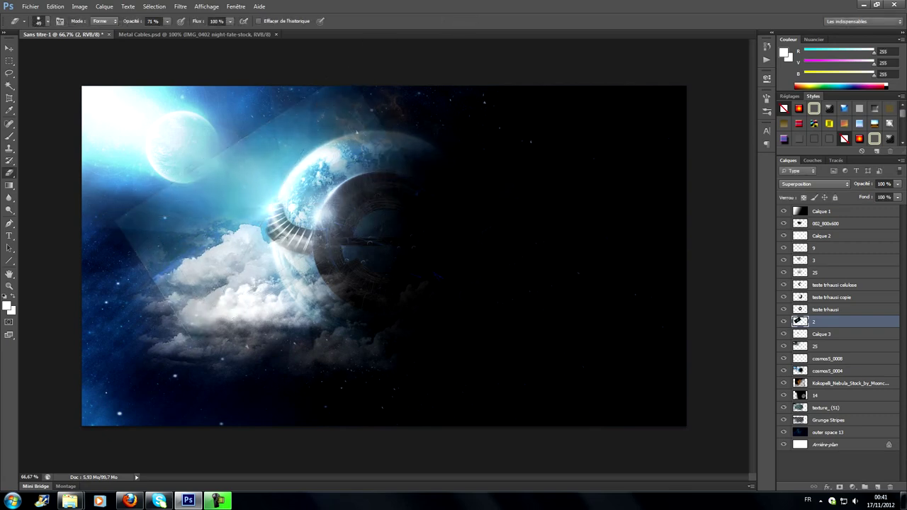
left_click_drag(167, 32, 147, 31)
left_click(47, 22)
left_click_drag(29, 45, 44, 45)
key("Return")
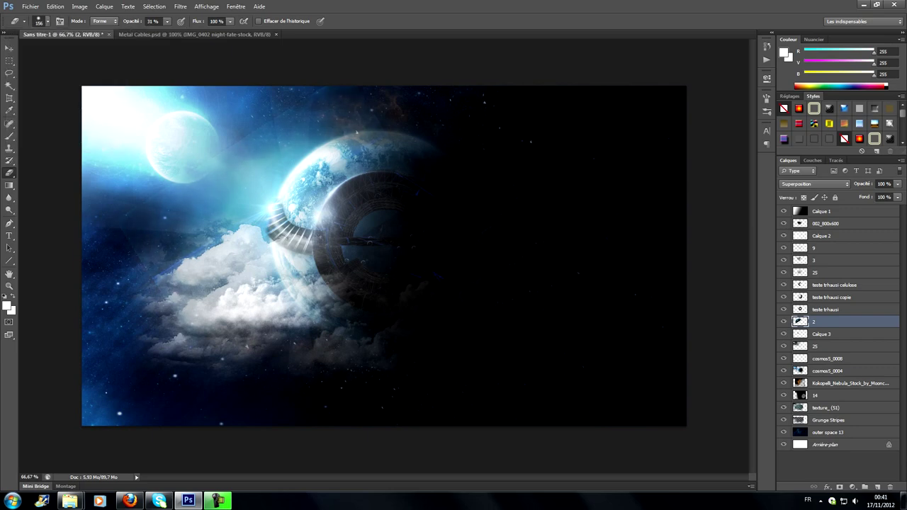
left_click_drag(167, 21, 157, 32)
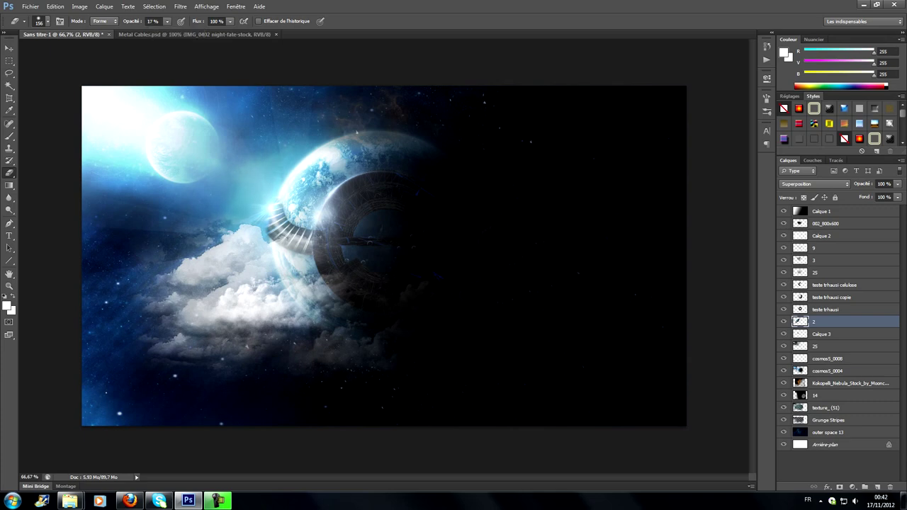
left_click(833, 285)
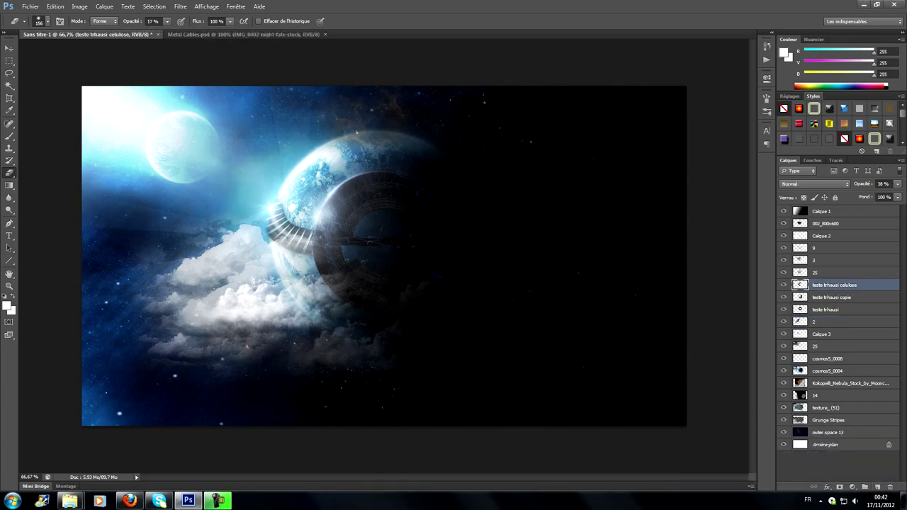
Paint black shading over the ring on a new layer blended in Incrustation
left_click(877, 488)
key("b")
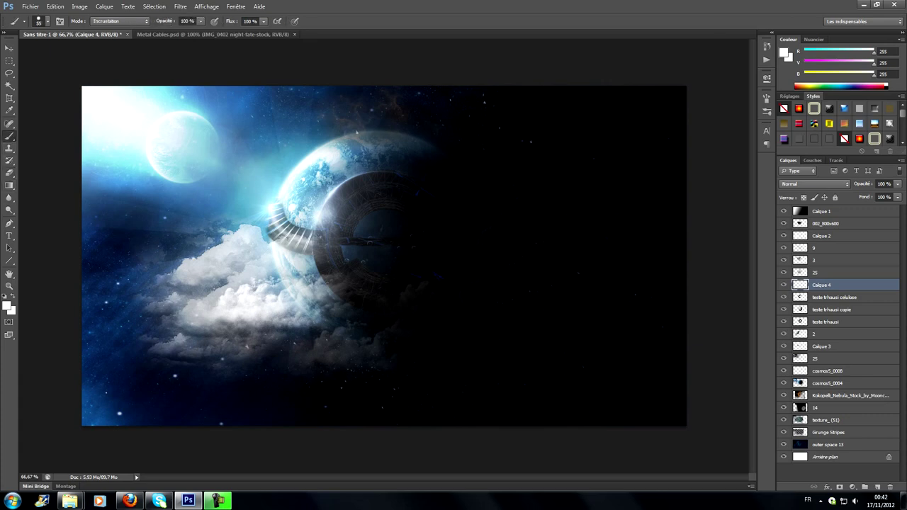
key("ctrl+z")
key("ctrl+z")
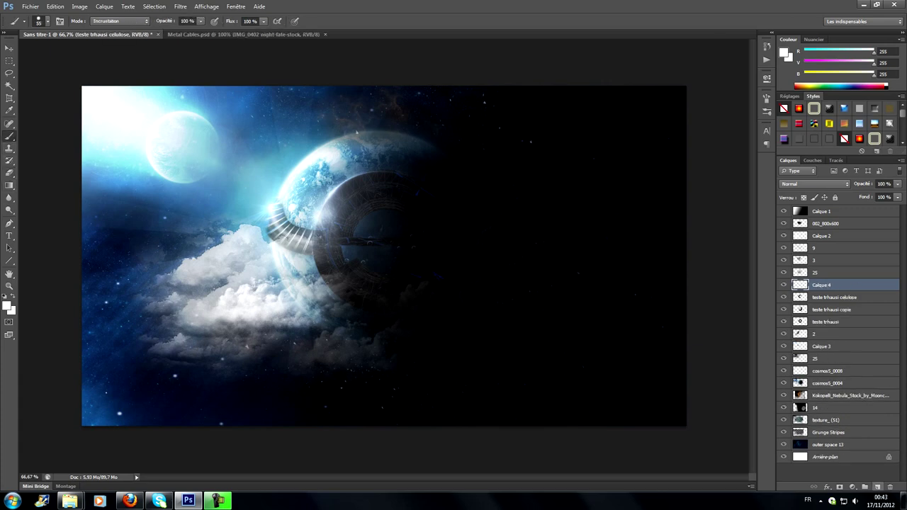
left_click(7, 305)
left_click(543, 119)
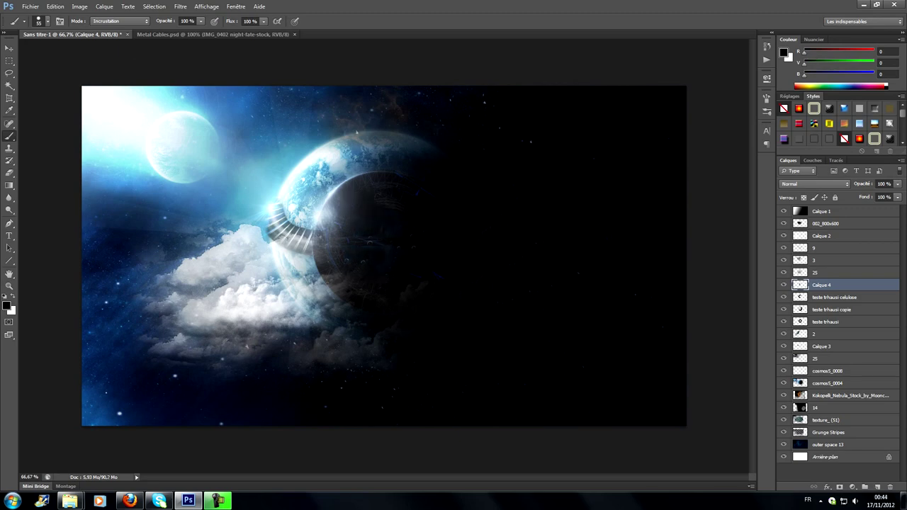
left_click(815, 184)
left_click(815, 305)
Soften the shading with a 174 px Eraser at 17% and lower the layer's opacity
left_click(9, 172)
left_click(43, 21)
left_click_drag(29, 41, 49, 41)
left_click(167, 21)
key("Return")
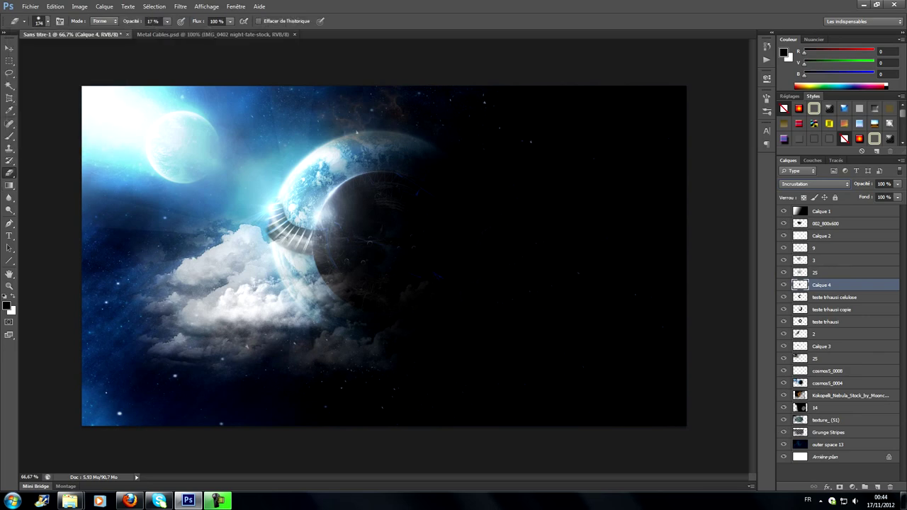
left_click_drag(898, 184, 886, 194)
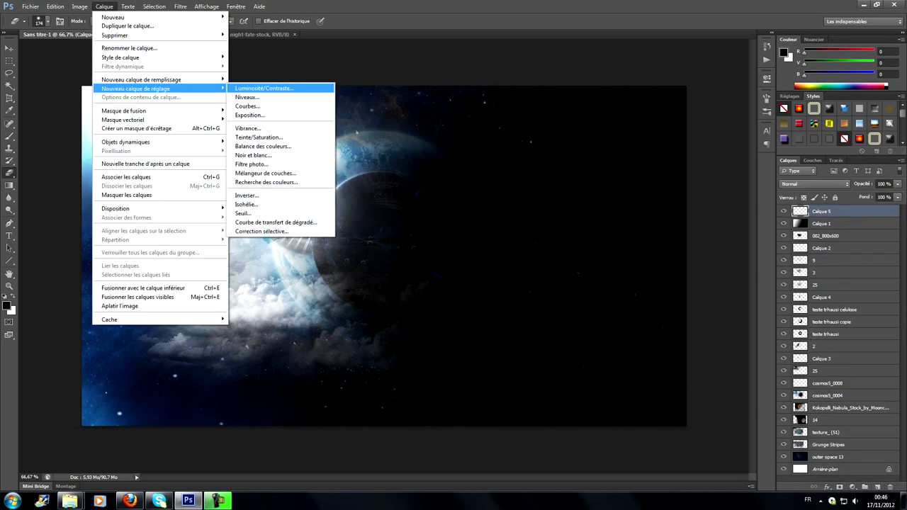
Add a purple-to-orange gradient map adjustment layer, then a Curves adjustment layer
left_click(283, 222)
left_click(684, 104)
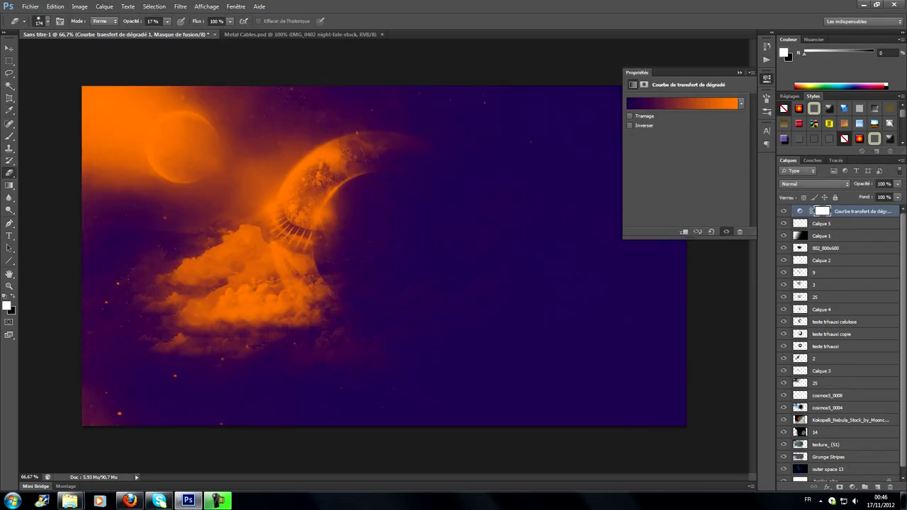
type("36")
left_click(104, 7)
left_click(284, 221)
key("Return")
Try the Medium Contrast curves preset, delete Courbes 1, and start an Exposure adjustment
left_click(708, 102)
left_click(702, 134)
left_click(709, 102)
left_click(704, 156)
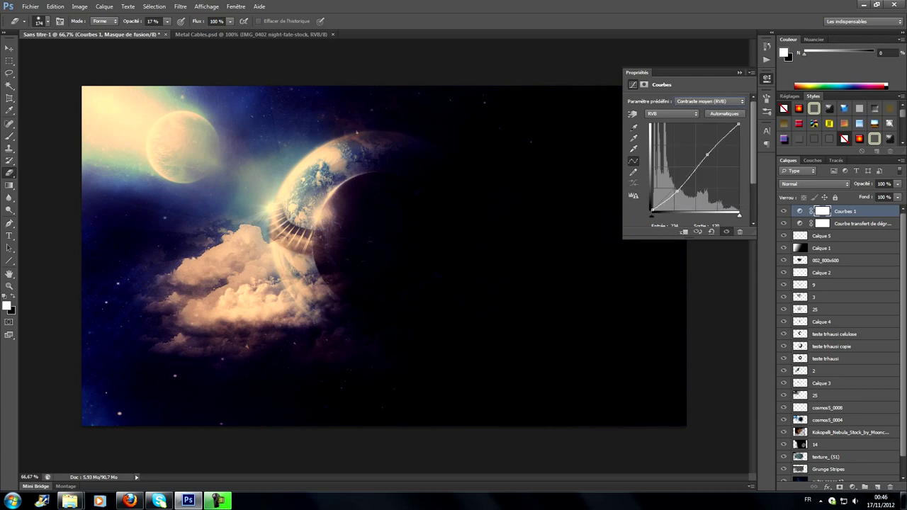
left_click(766, 78)
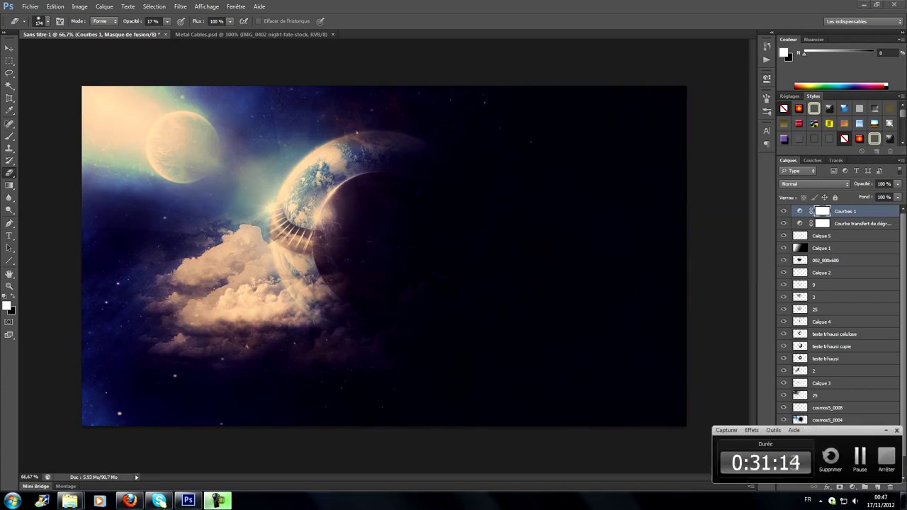
double_click(844, 211)
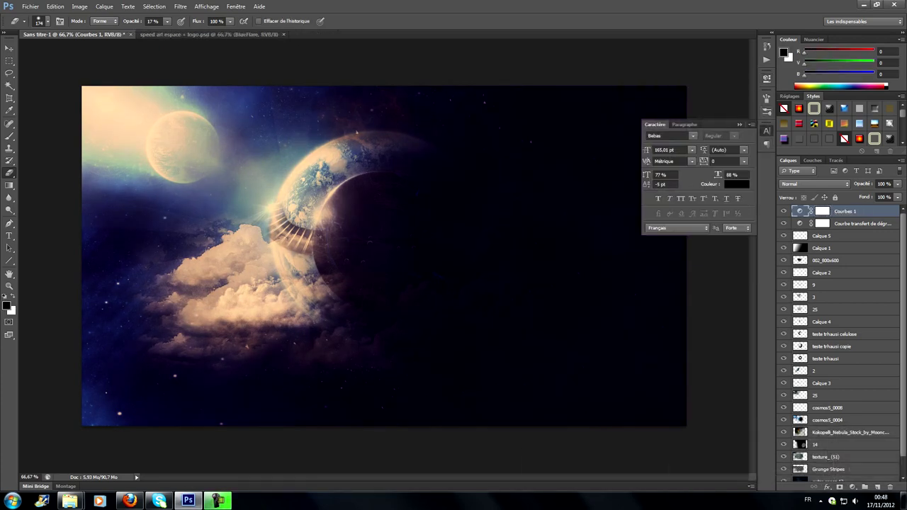
key("Delete")
left_click(56, 6)
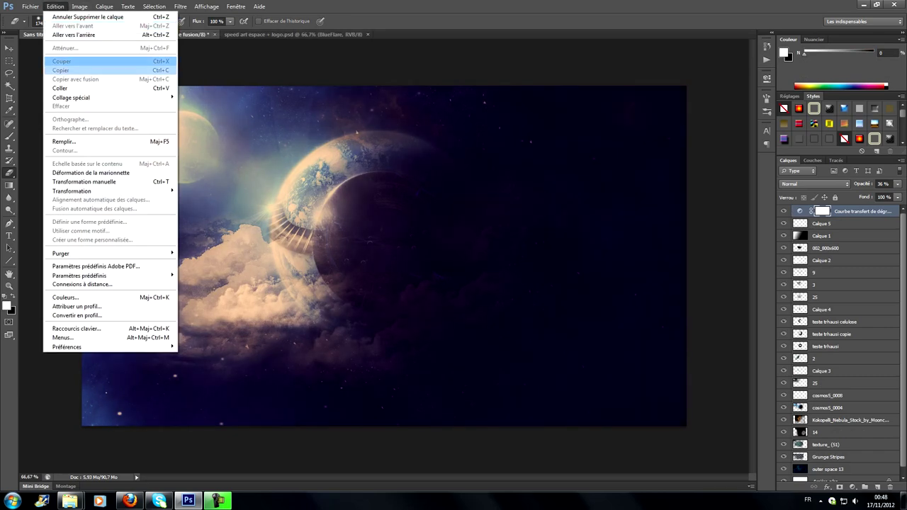
left_click(248, 115)
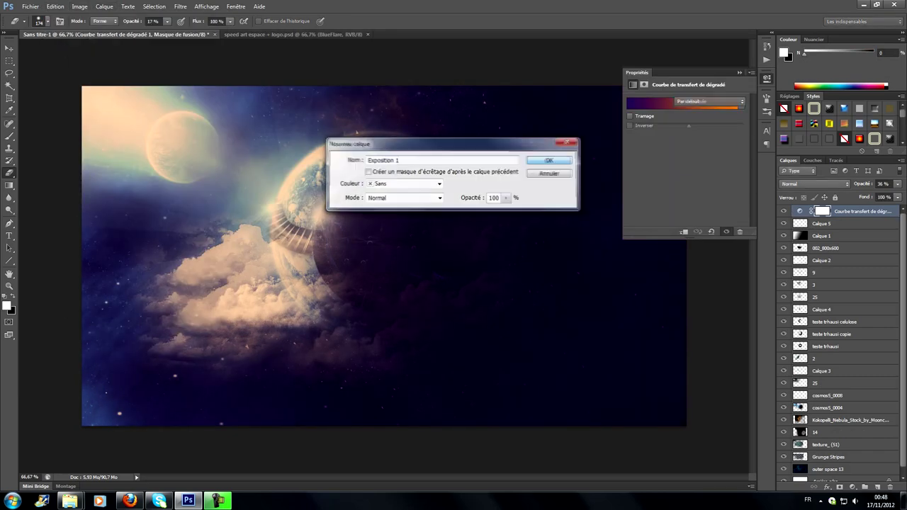
Create an exposure layer, try darker offset and gamma values, then delete it
left_click(543, 159)
mouse_move(686, 145)
left_mouse_down()
mouse_move(673, 145)
mouse_move(686, 145)
mouse_move(693, 126)
left_mouse_up()
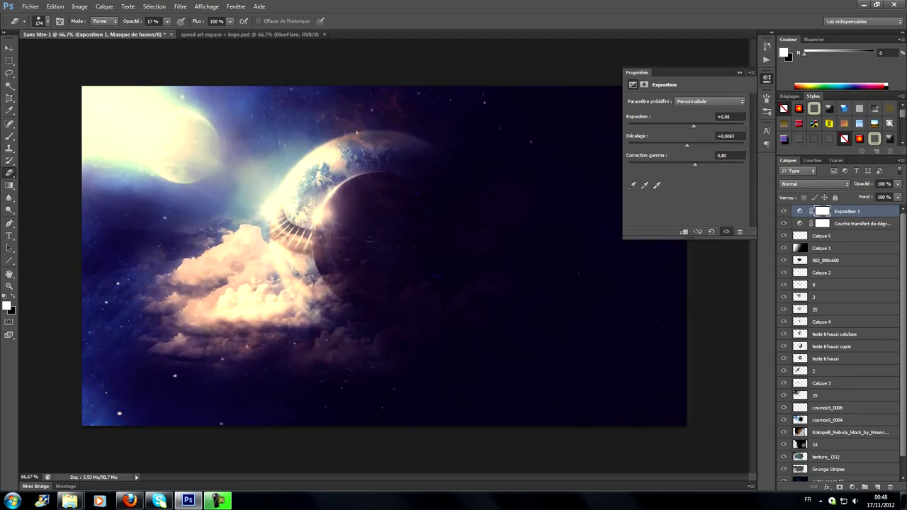
mouse_move(683, 145)
left_mouse_down()
mouse_move(691, 145)
mouse_move(694, 165)
mouse_move(683, 145)
left_mouse_up()
key("Delete")
Add a Hue/Saturation layer with hue -27, saturation +3, lightness -12
left_click(104, 6)
left_click(259, 137)
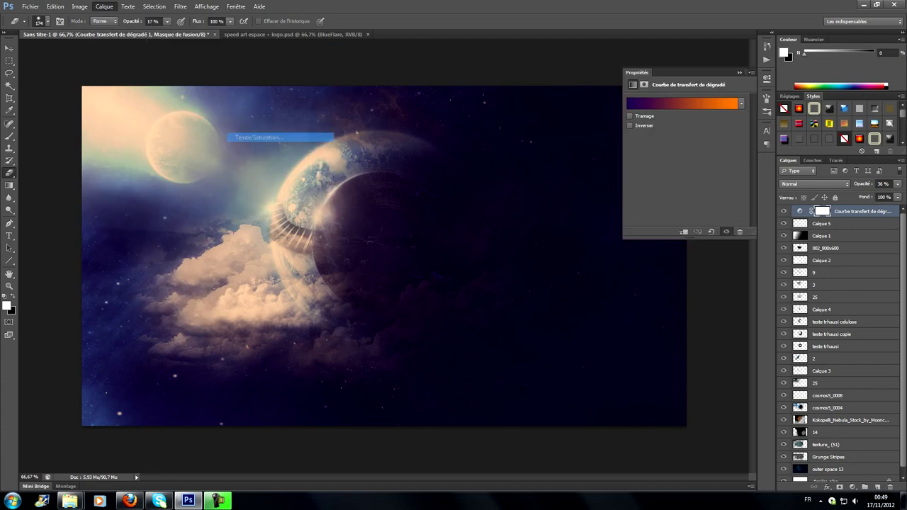
mouse_move(685, 155)
left_mouse_down()
mouse_move(709, 155)
mouse_move(671, 136)
left_mouse_up()
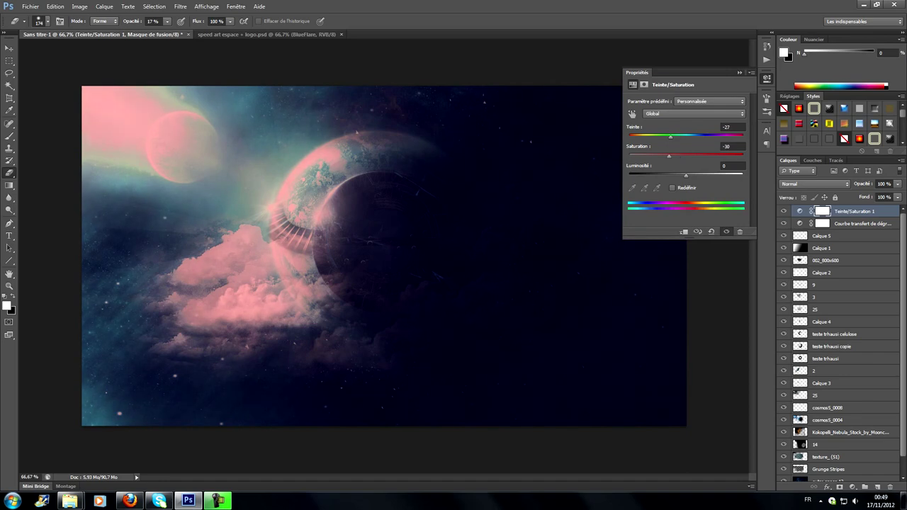
left_click_drag(684, 174, 679, 174)
left_click_drag(670, 136, 674, 136)
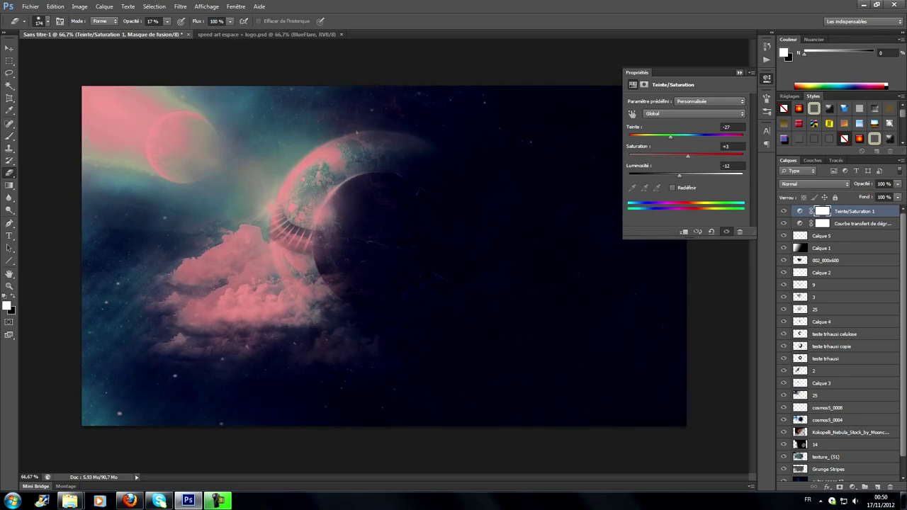
left_click(766, 78)
Add a new empty layer on top and start a pen path near the top right
key("ctrl+shift+alt+n")
key("p")
left_click(576, 136)
left_click(582, 148)
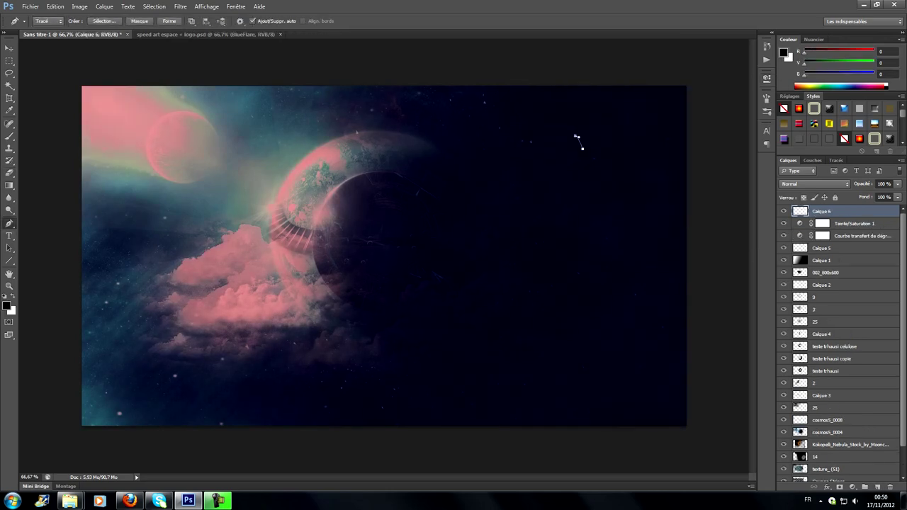
Type 'SHAP' in white Bebas near the top right of the canvas
key("t")
left_click(572, 130)
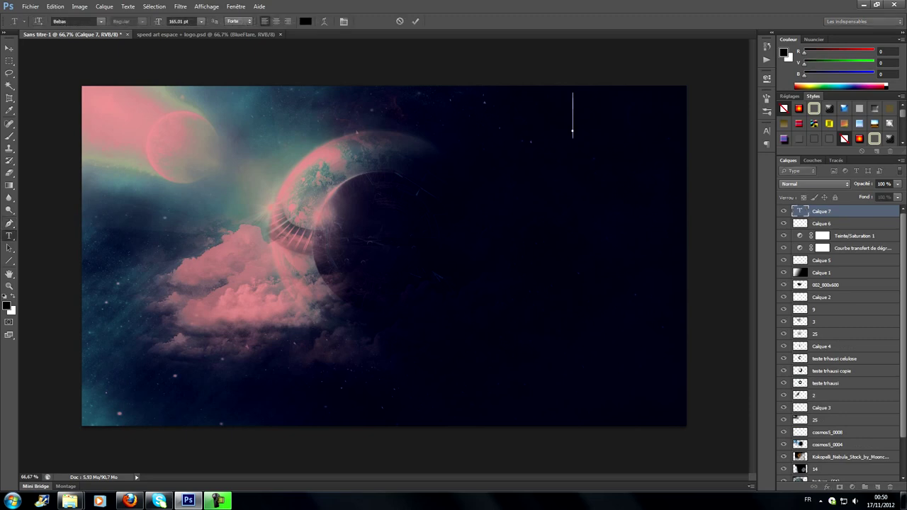
type("SHAF")
key("ctrl+a")
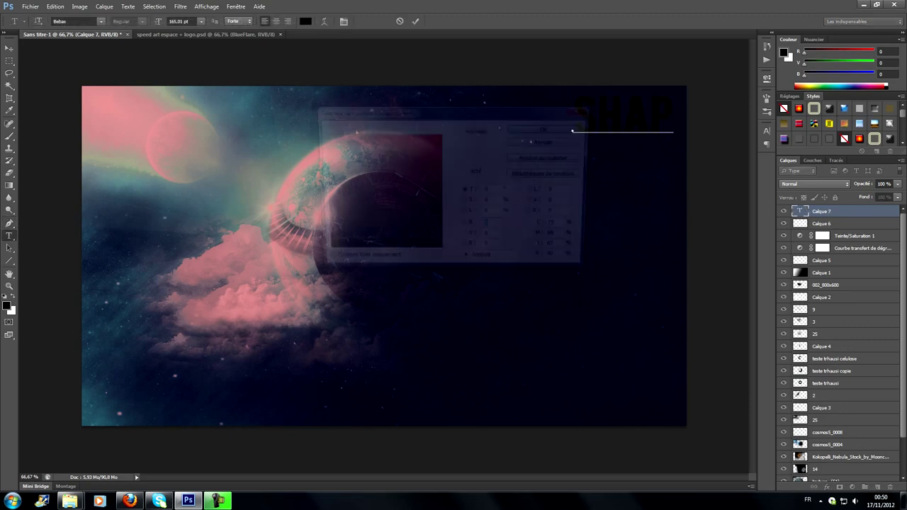
key("ctrl+Return")
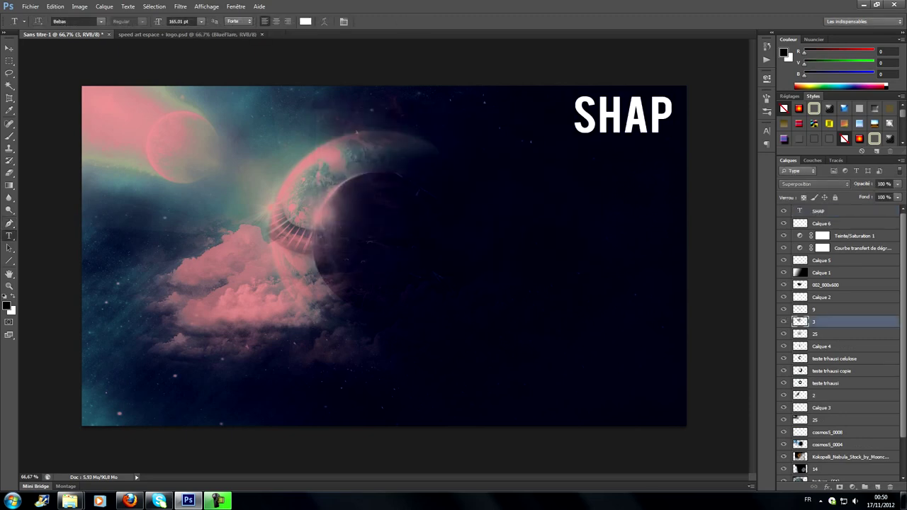
left_click_drag(624, 113, 581, 113)
Add a smaller 'DESIGN' text line just beneath SHAP
left_click(822, 224)
left_click(562, 191)
type("DESIGN")
key("ctrl+a")
key("ctrl+alt+shift+less")
key("ctrl+alt+shift+less")
key("ctrl+alt+shift+less")
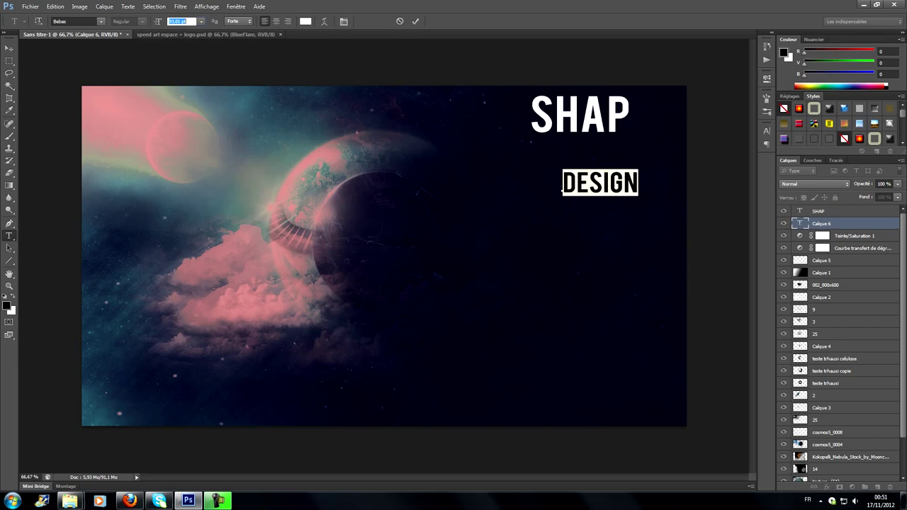
left_click_drag(562, 190, 562, 149)
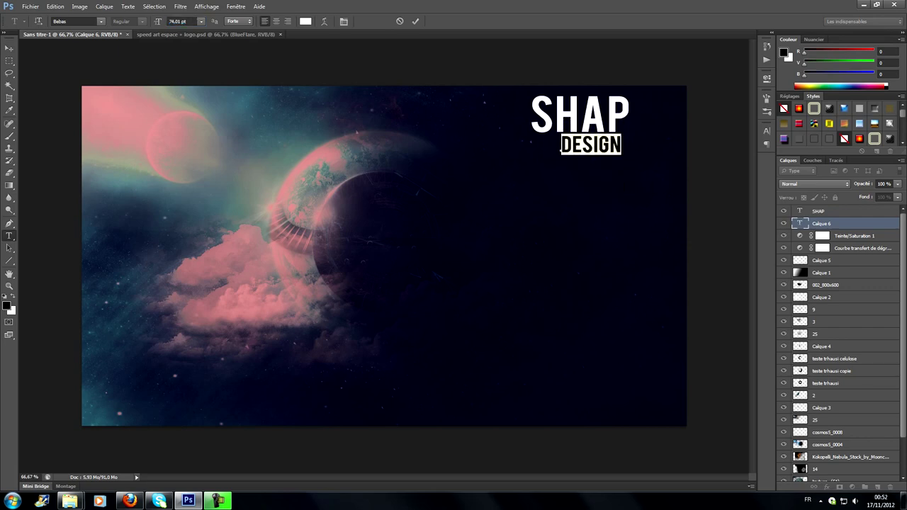
key("ctrl+Return")
Move the logo to the bottom-right corner, with SHAP at 100 pt and DESIGN at 46 pt
left_click_drag(581, 113, 629, 369)
double_click(627, 369)
type("100")
key("Return")
left_click(821, 223)
left_click_drag(591, 144, 639, 411)
key("ctrl+alt+shift+less")
key("ctrl+alt+shift+less")
key("ctrl+shift+less")
key("ctrl+shift+less")
key("ctrl+shift+less")
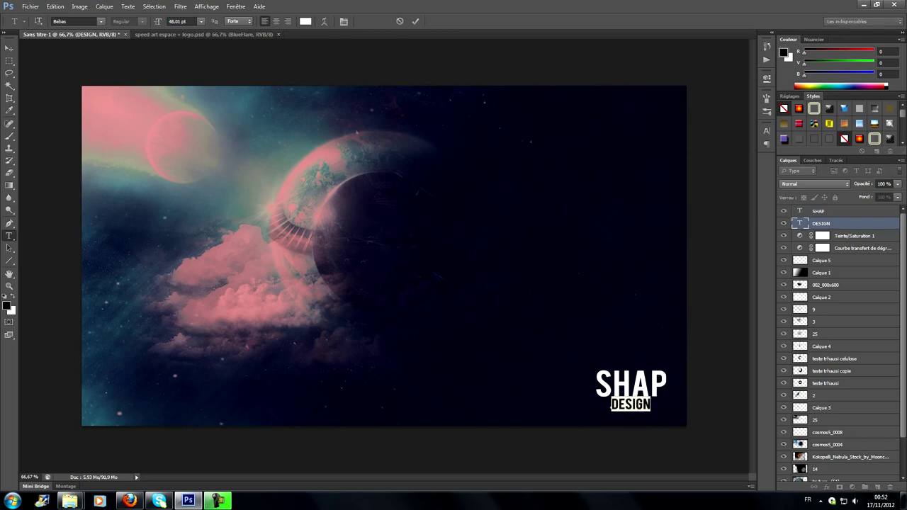
left_click(822, 211)
Give the SHAP layer a silver Gradient Overlay (Incrustation en dégradé) style
double_click(850, 211)
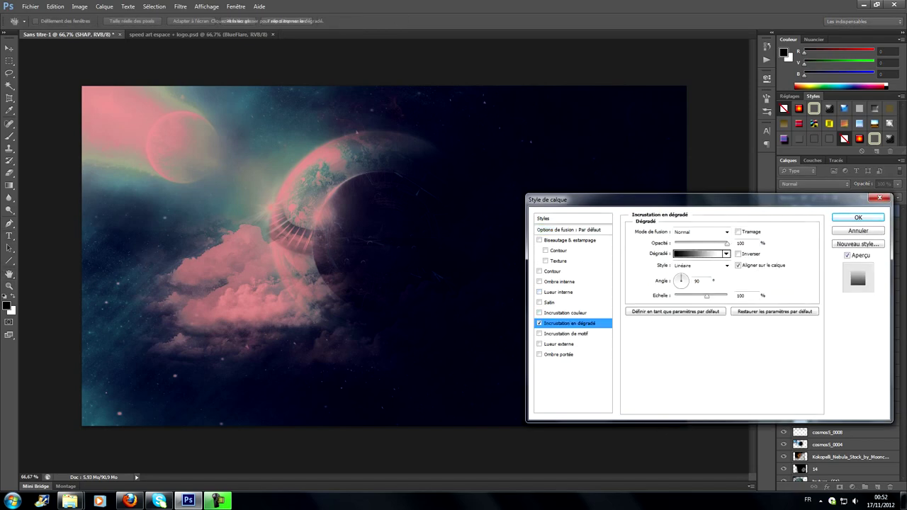
left_click_drag(567, 199, 248, 126)
left_click(406, 181)
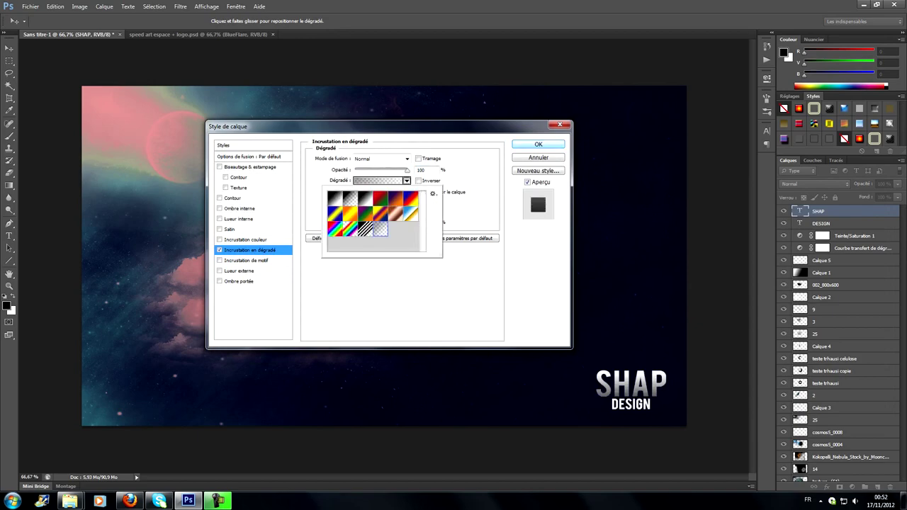
left_click(538, 144)
Apply the same silver Gradient Overlay style to the DESIGN layer
double_click(850, 241)
left_click(244, 251)
left_click(406, 180)
left_click(538, 143)
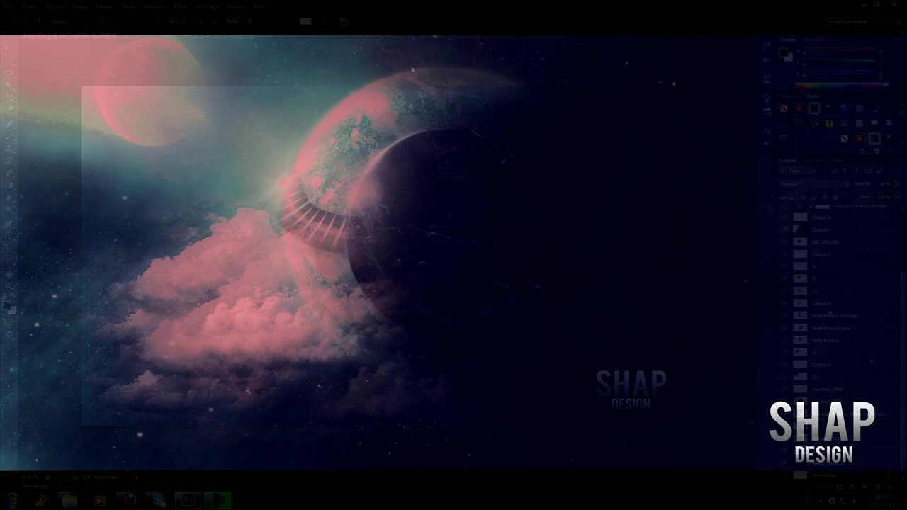